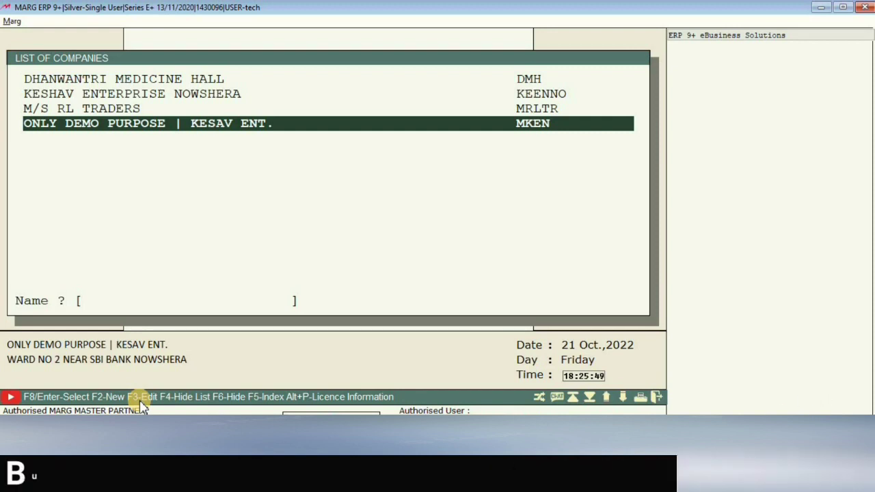
Look over the existing company entries, then start a new company with F2.
click(43, 78)
click(58, 113)
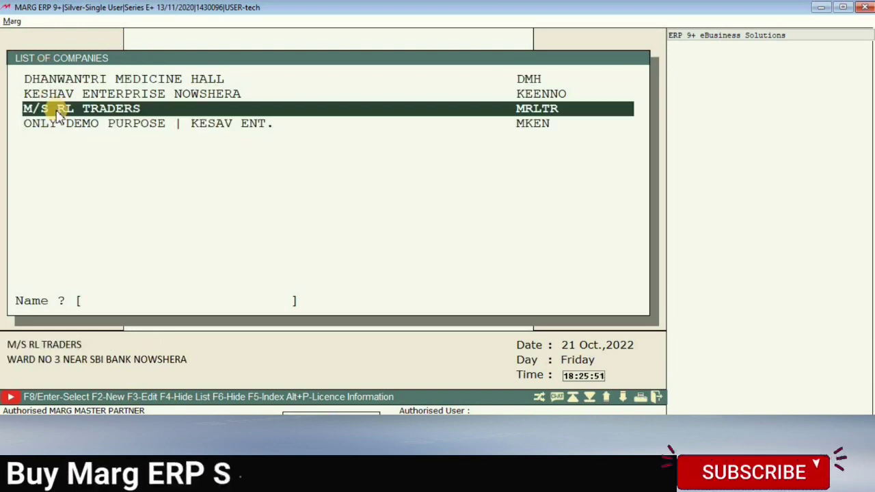
click(55, 123)
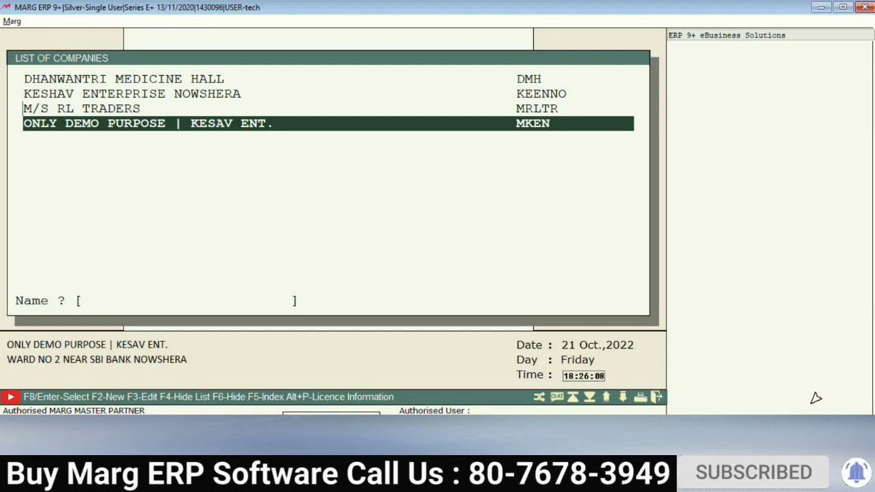
key(F2)
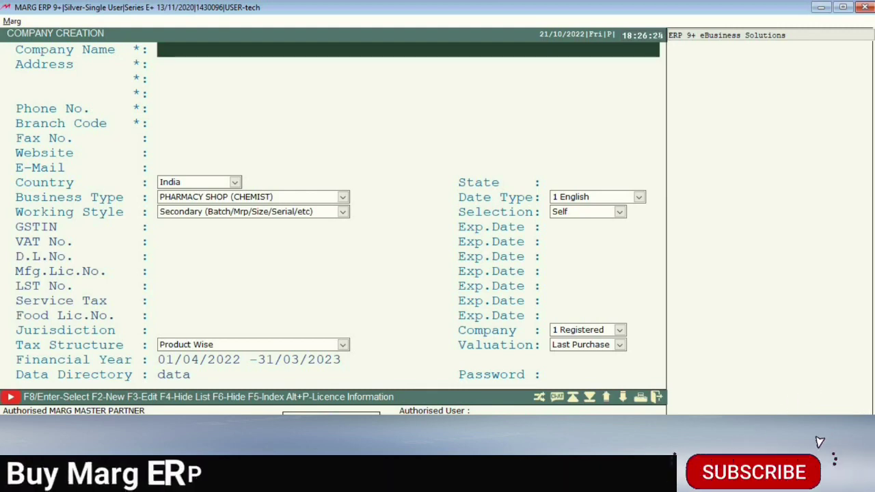
Enter company name ONLINE SUPERMART and address JAMMU ADD., leaving the other address lines blank.
text(ONLINE )
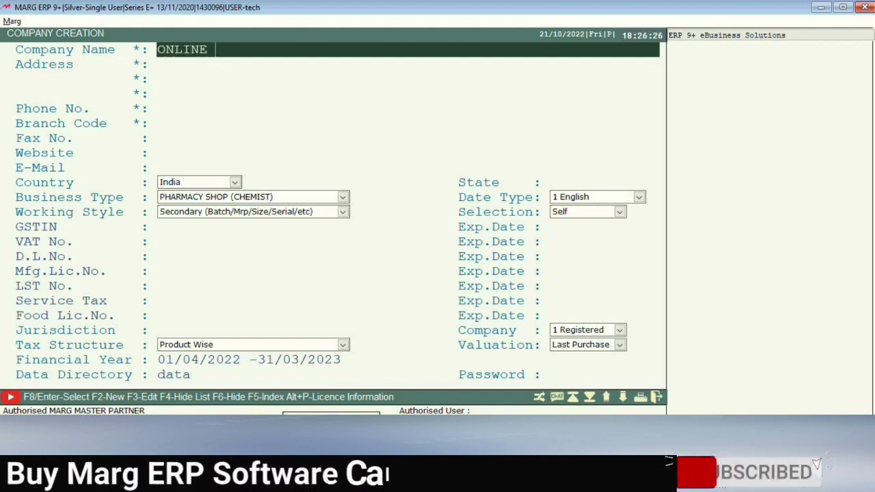
text(SUPERM)
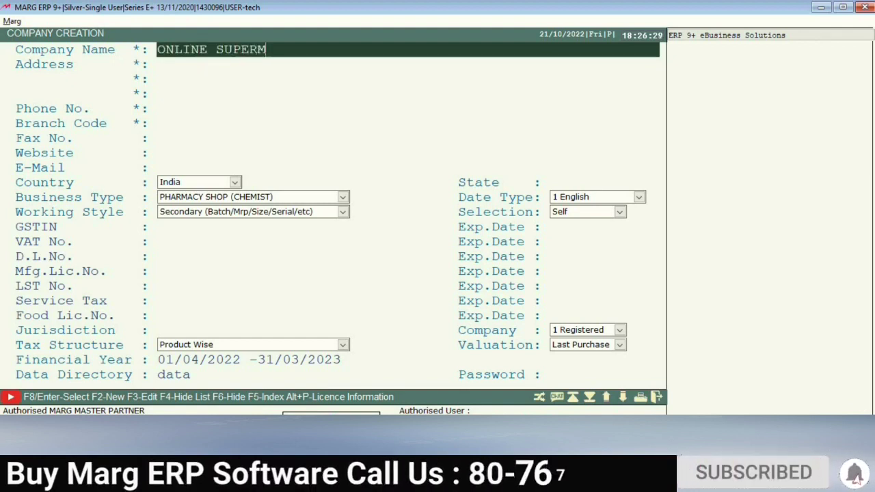
text(ART)
key(Return)
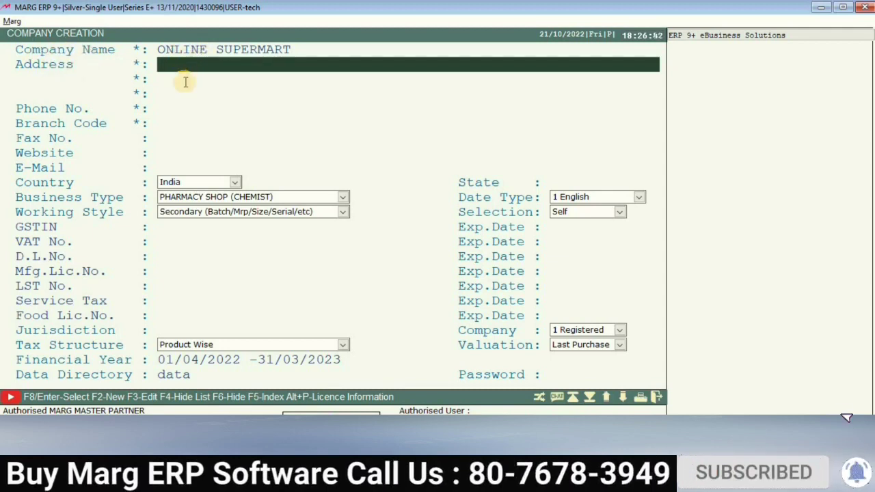
text(AMMU)
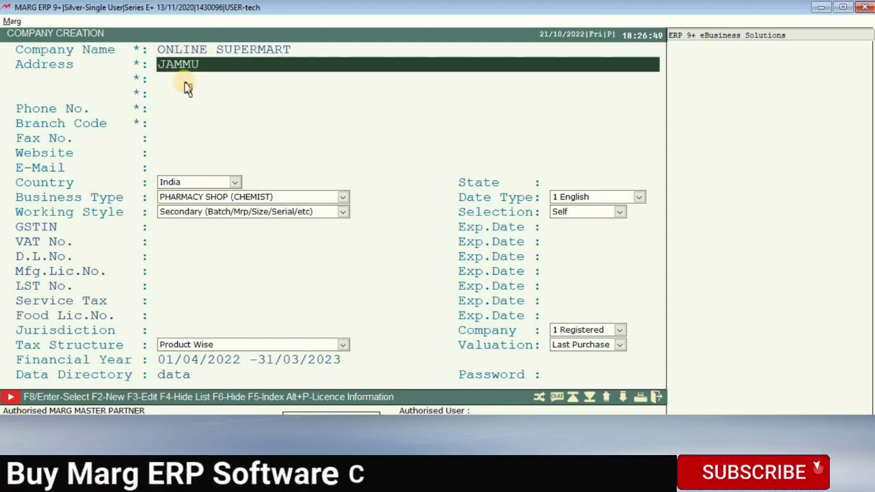
text(ADD)
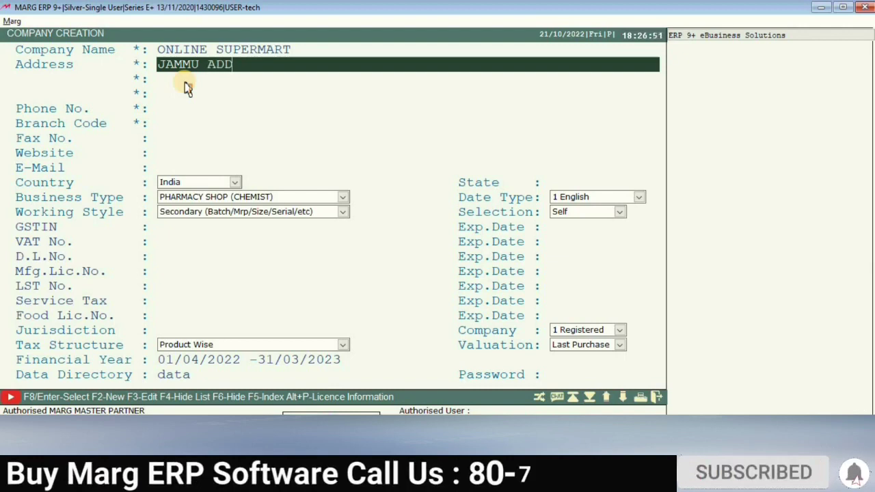
text(.)
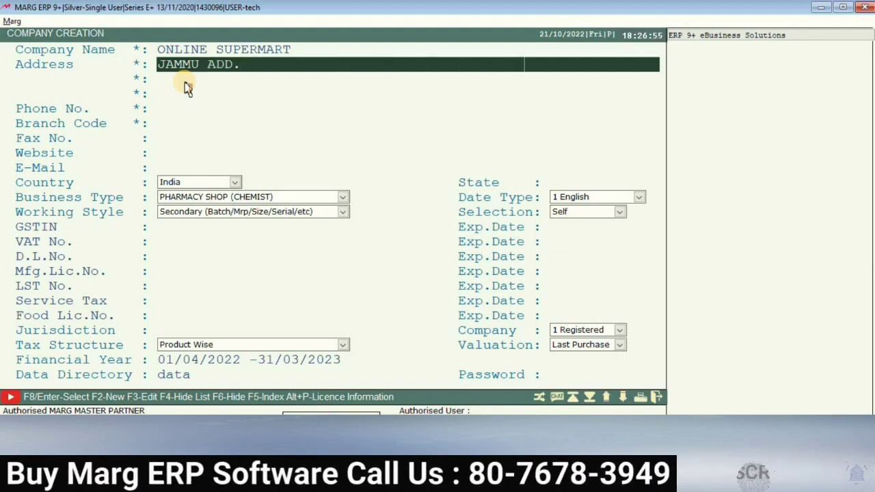
key(Return)
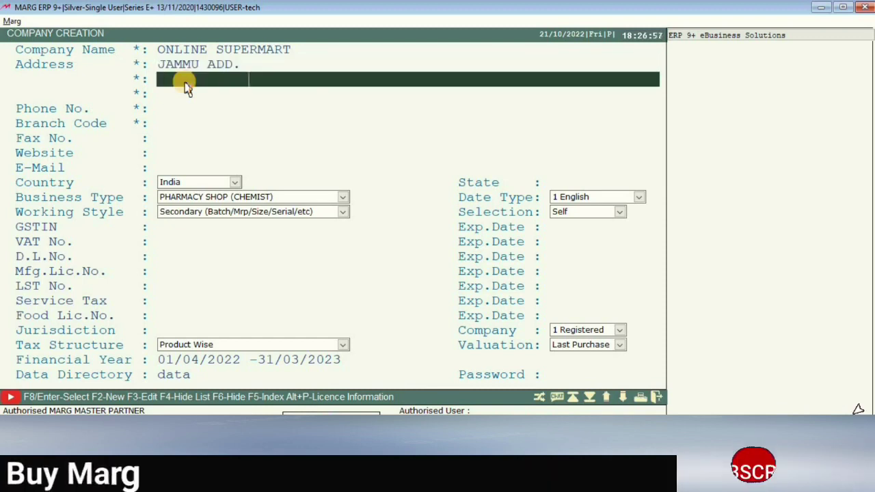
key(Return)
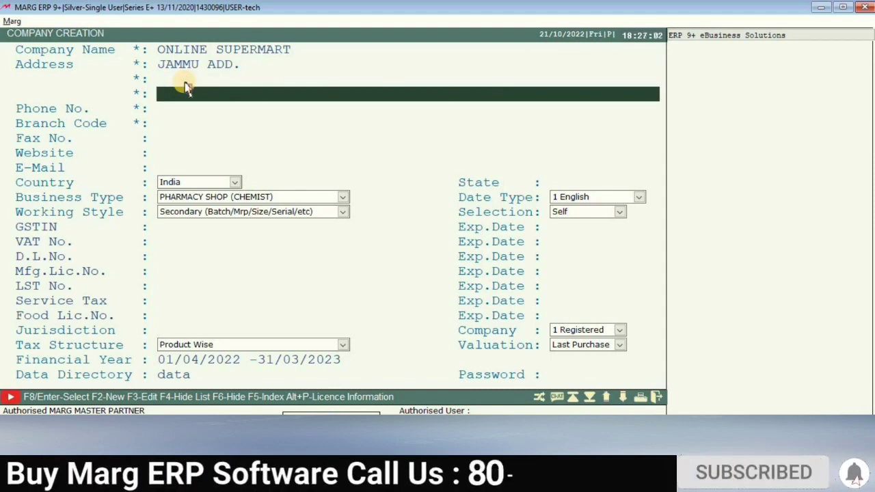
key(Return)
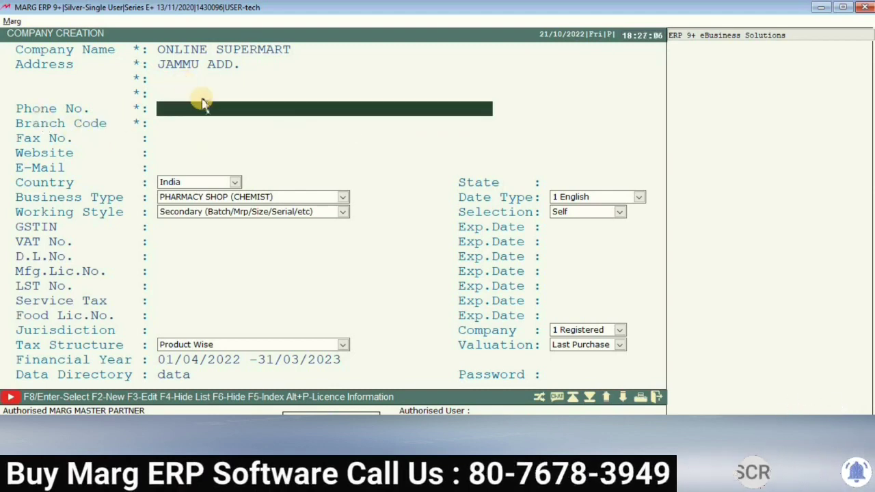
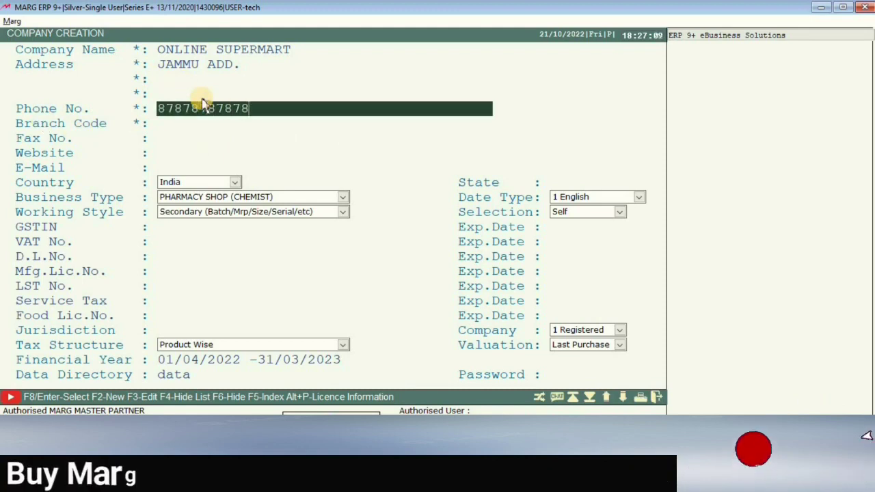
Enter the company phone number, keep branch code ONSU, and leave fax and website empty.
key(Return)
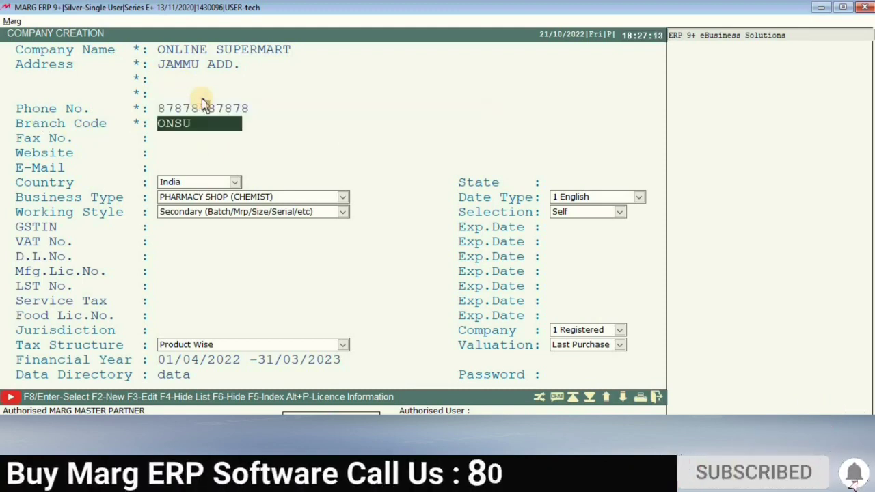
key(Return)
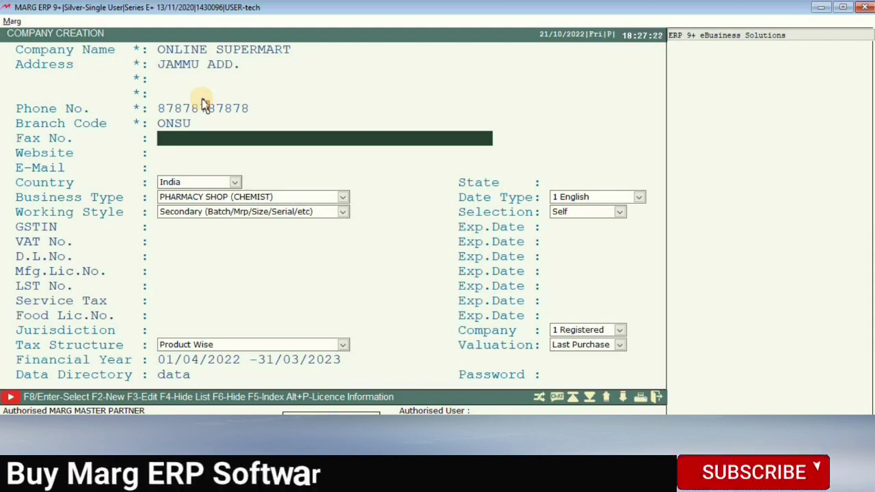
key(Return)
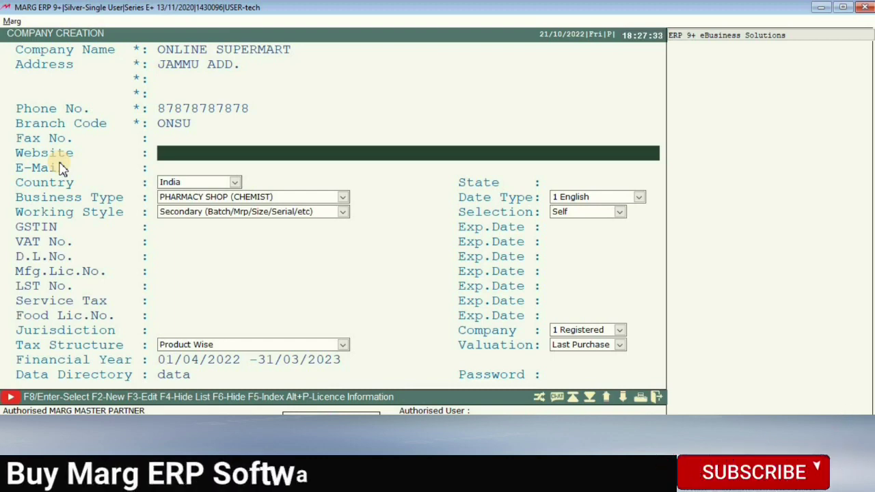
key(Return)
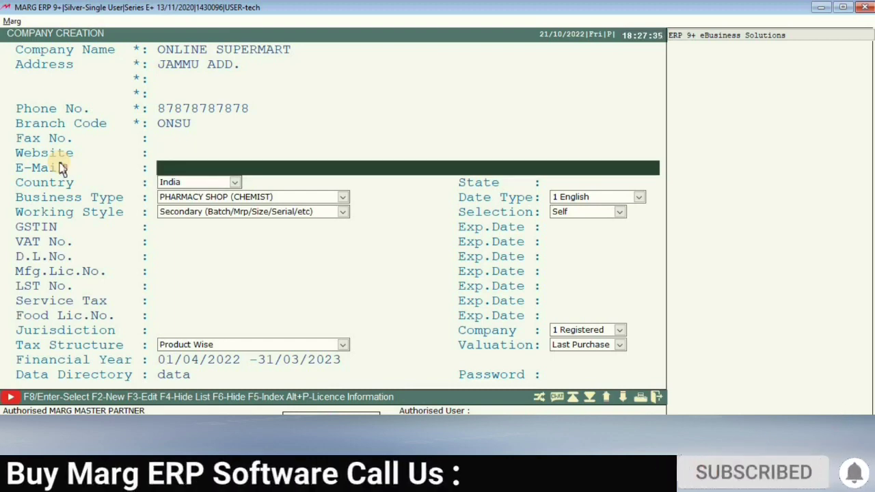
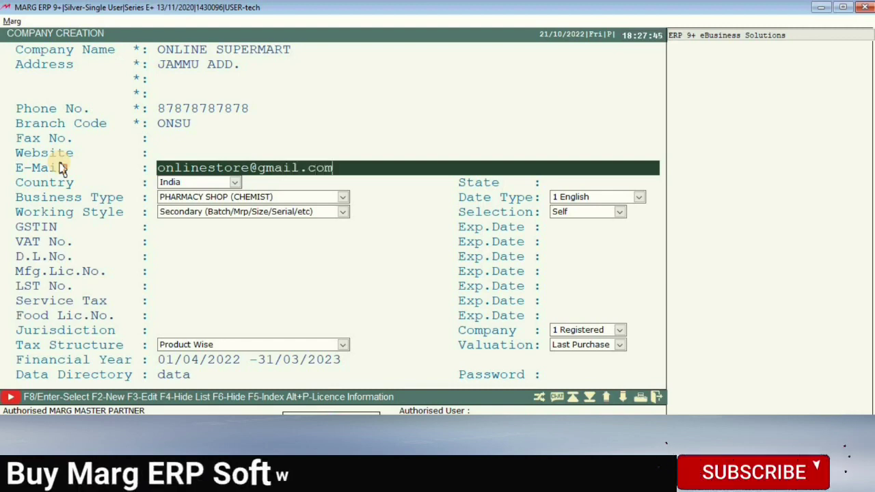
Fill in the company e-mail, keep India as country, and leave the state blank.
key(Return)
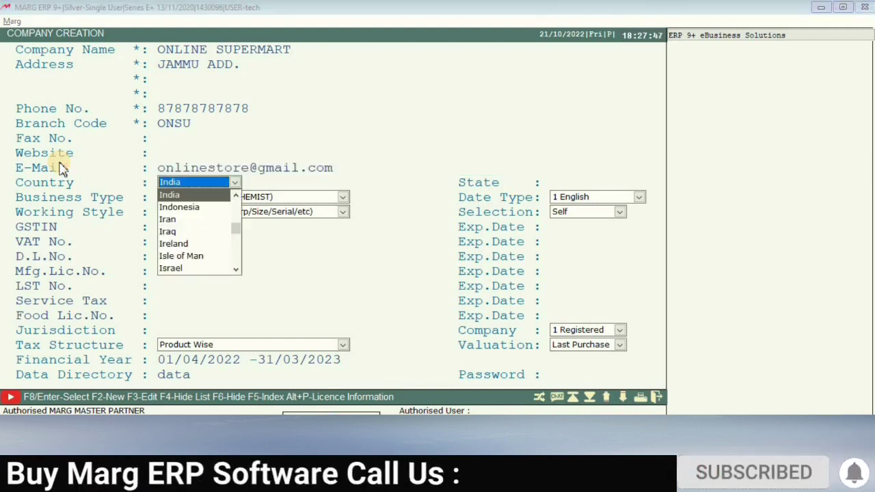
key(Return)
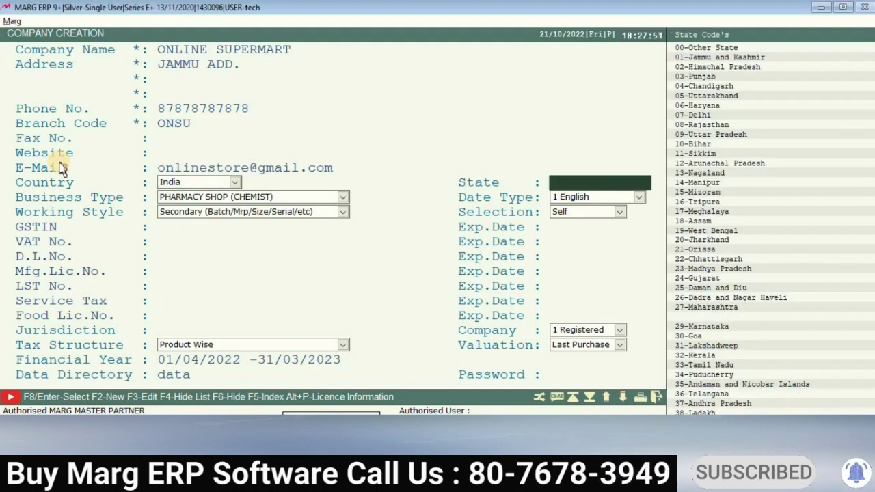
key(Return)
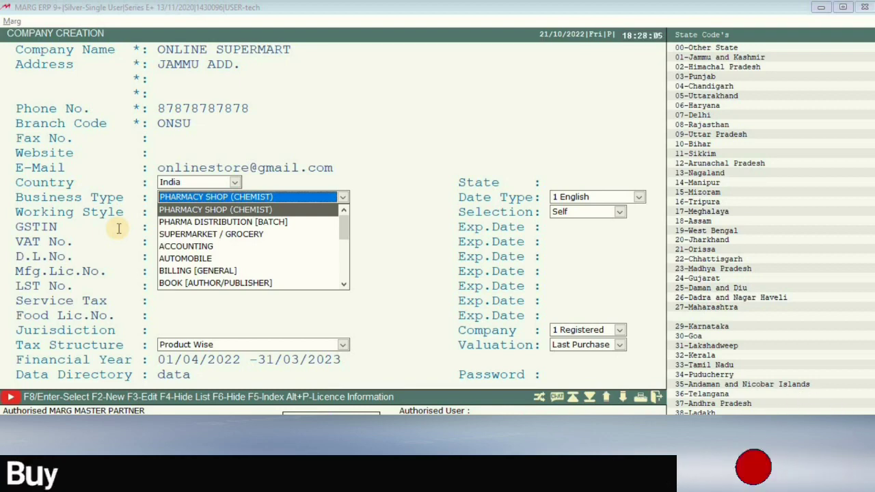
Browse business types such as FMCG DISTRIBUTOR, GARMENT, MOBILE and JEWELLERY in the dropdown.
key(Down)
key(Down)
key(Down)
key(Down)
key(Down)
key(Down)
key(Down)
key(Down)
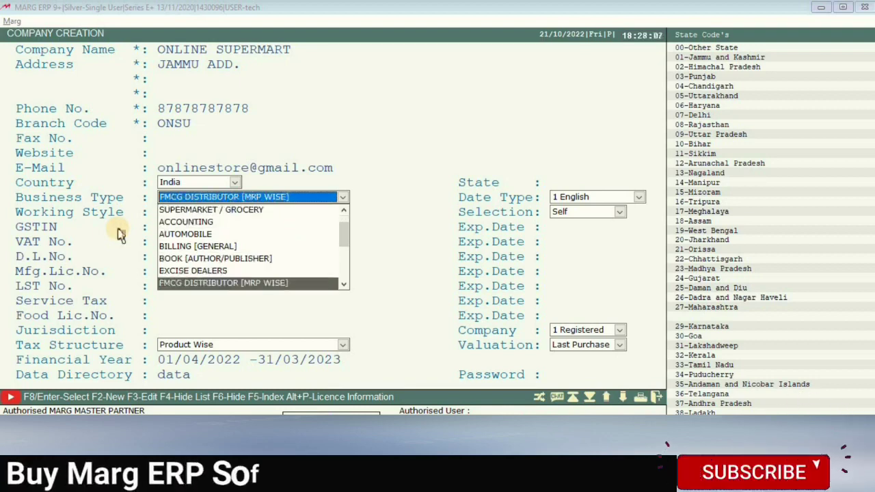
key(Up)
key(Up)
key(Down)
key(Down)
key(Down)
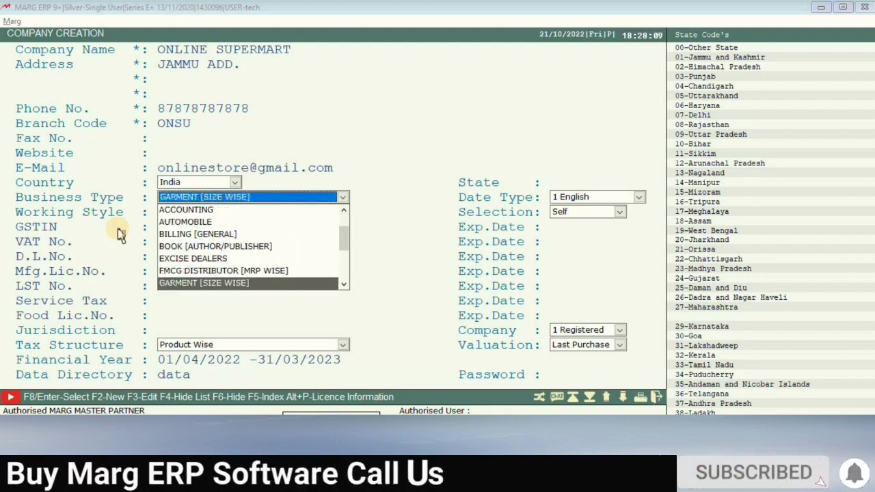
key(Up)
key(Down)
key(Down)
key(Down)
key(Down)
key(Down)
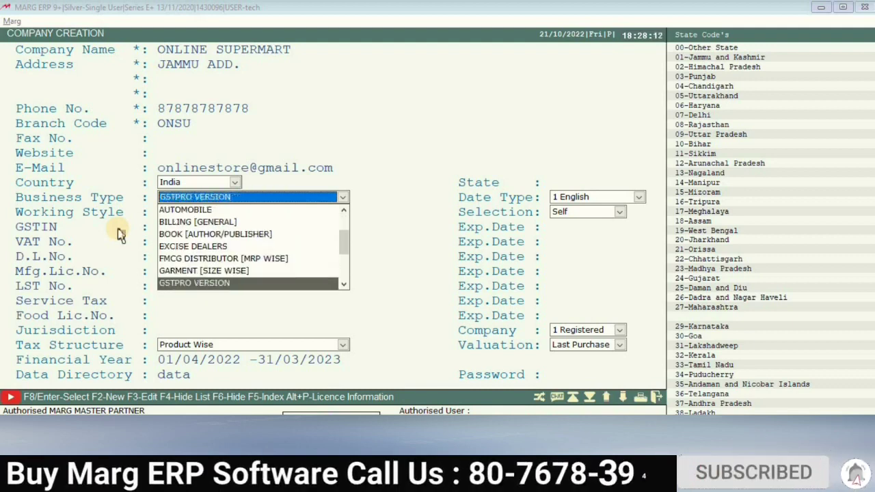
key(Down)
key(Down)
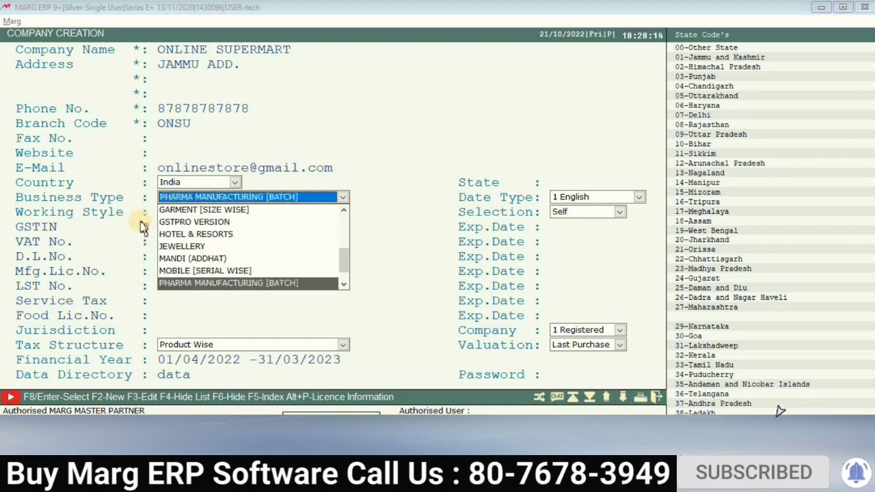
key(Up)
key(Down)
key(Down)
key(Down)
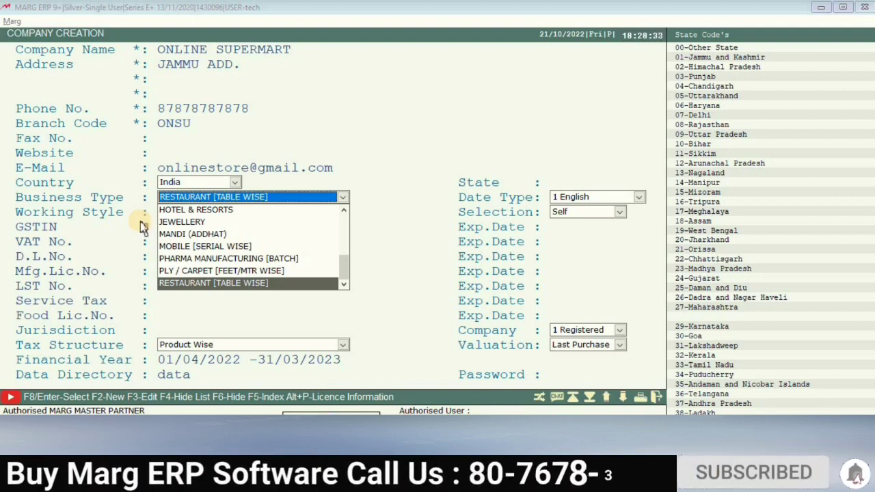
key(Up)
key(Up)
key(Up)
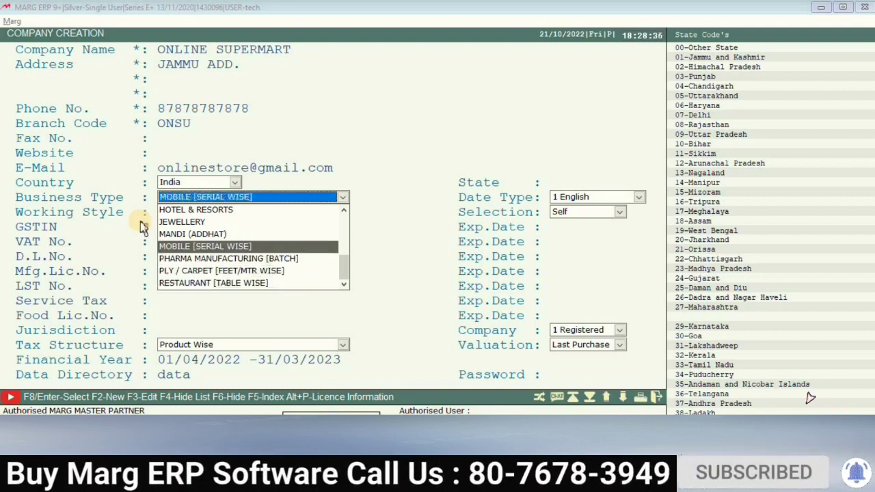
key(Up)
key(Up)
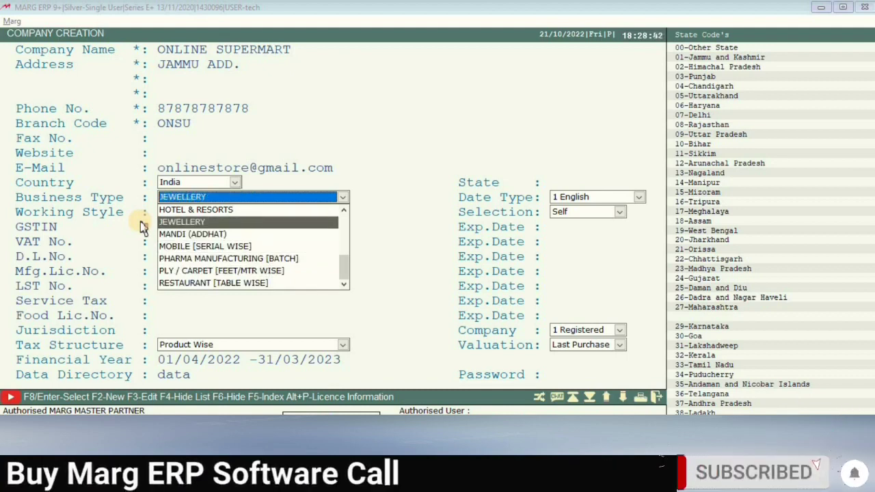
key(Up)
key(Up)
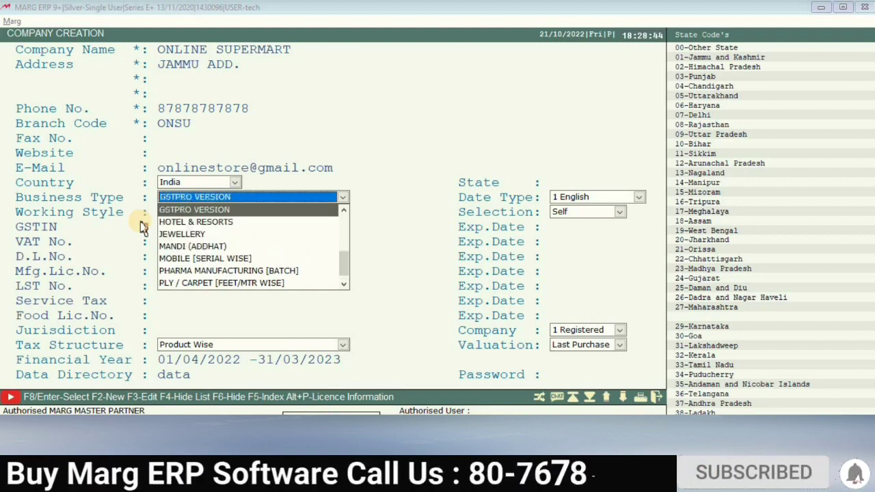
key(Down)
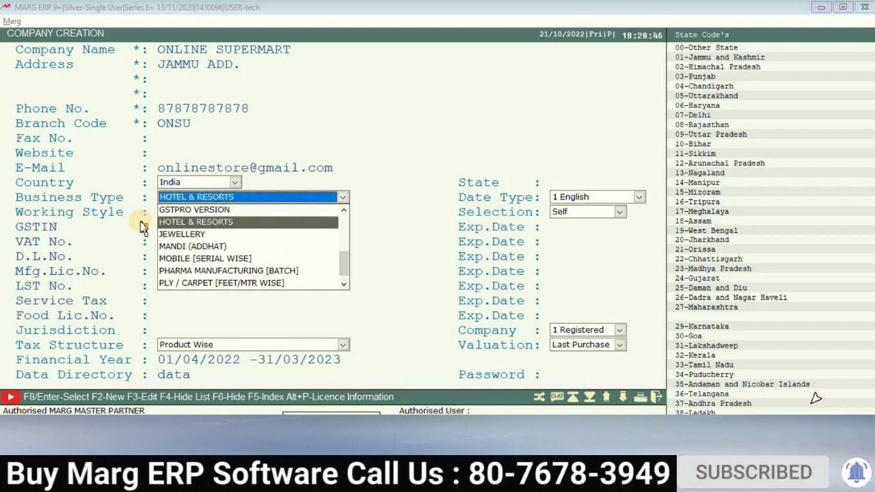
key(Up)
key(Up)
key(Up)
key(Up)
key(Up)
key(Up)
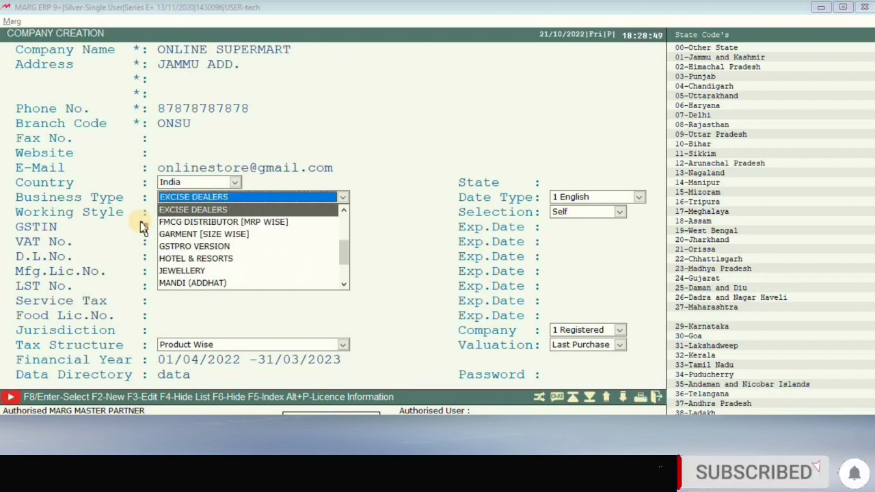
key(Up)
key(Up)
key(Up)
key(Up)
key(Up)
key(Down)
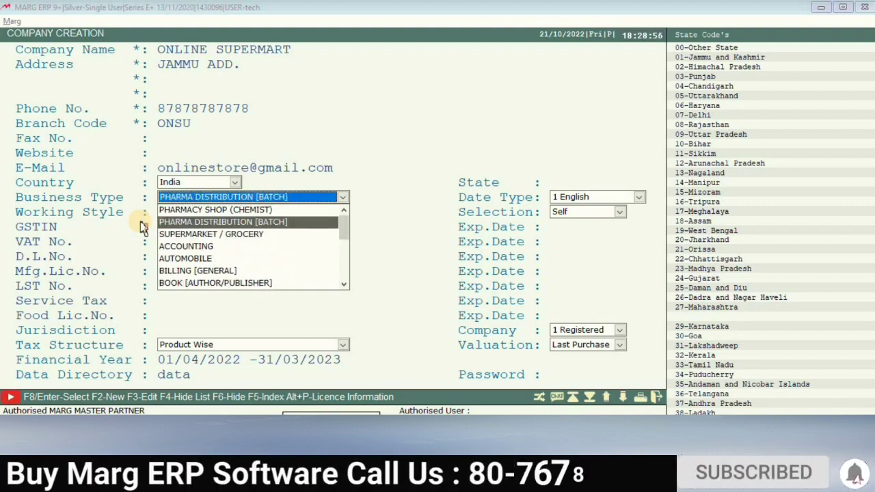
Choose SUPERMARKET / GROCERY as the business type over PHARMACY SHOP (CHEMIST).
key(Down)
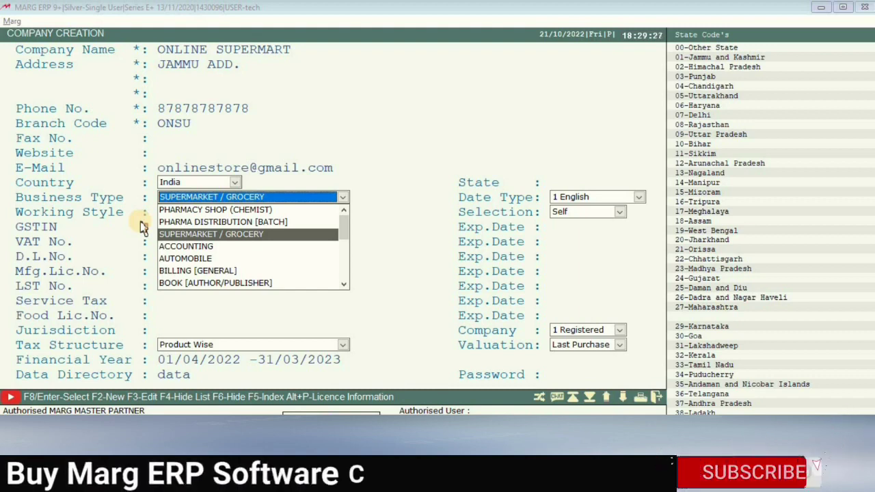
key(Up)
key(Up)
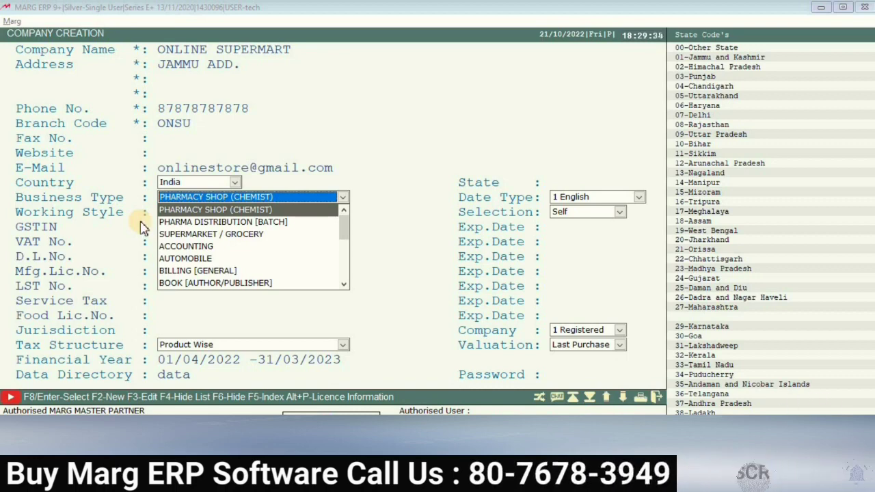
key(Down)
key(Down)
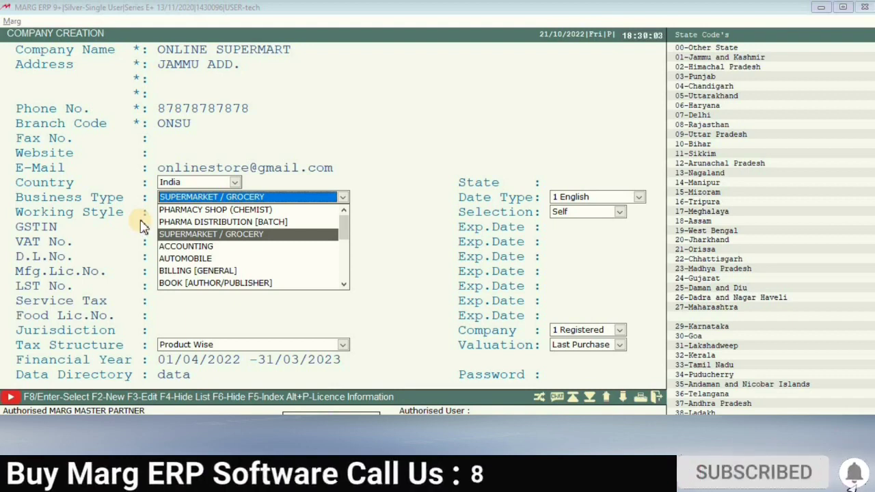
key(Down)
key(Down)
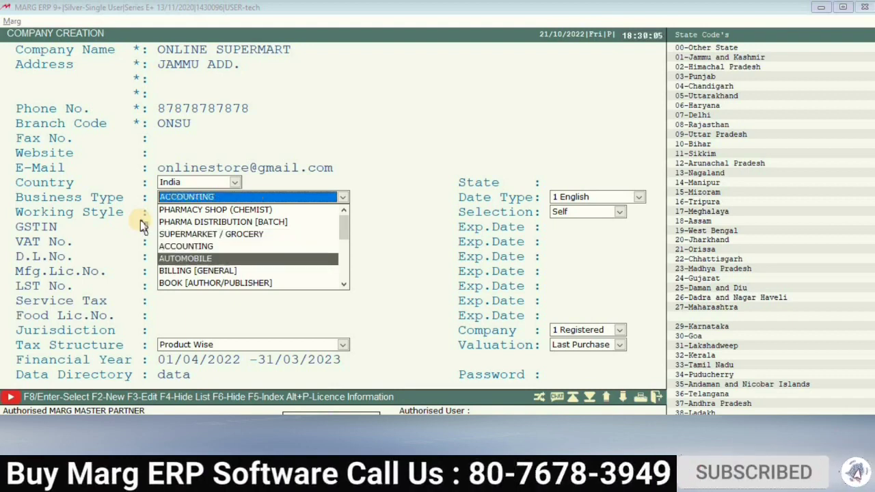
key(Up)
key(Up)
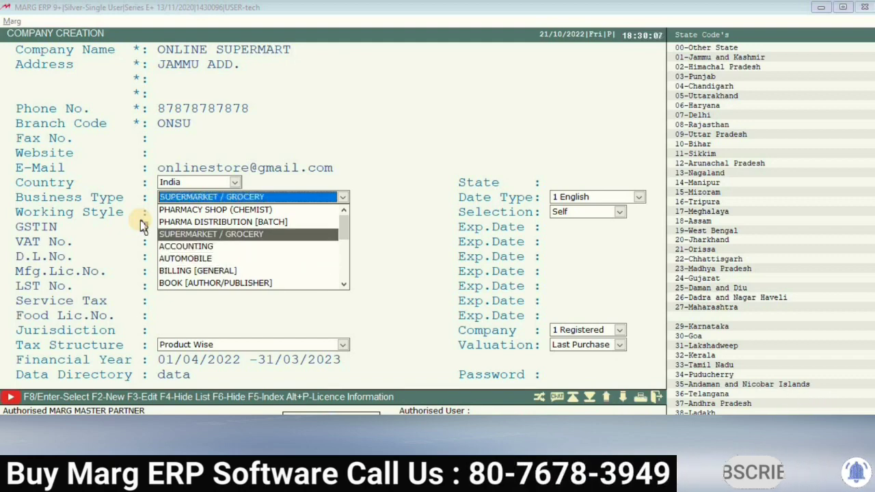
key(Up)
key(Up)
key(Down)
key(Down)
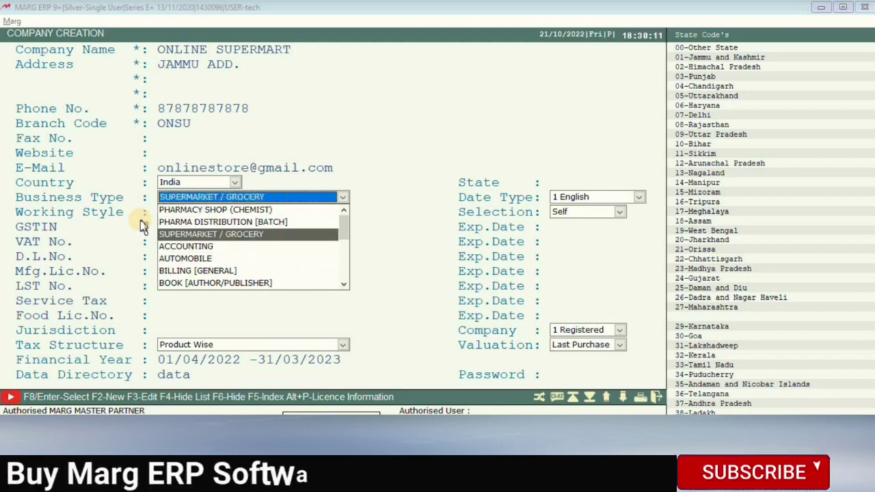
key(Return)
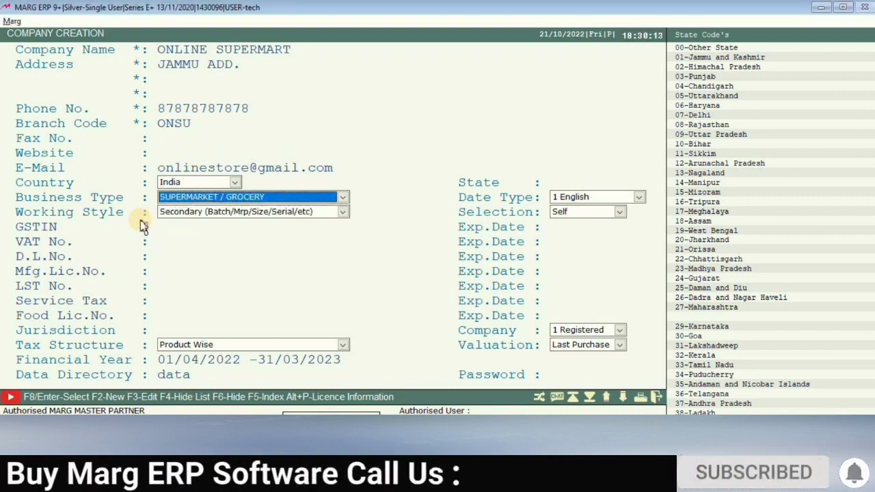
key(Return)
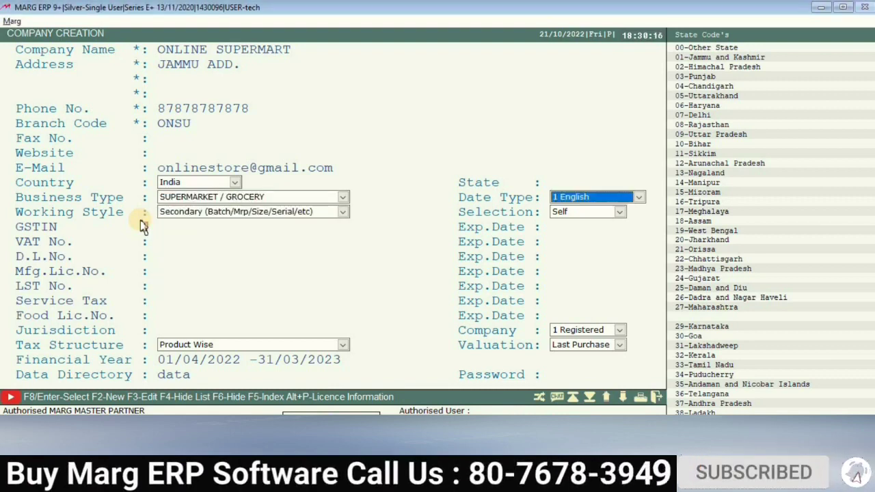
key(Return)
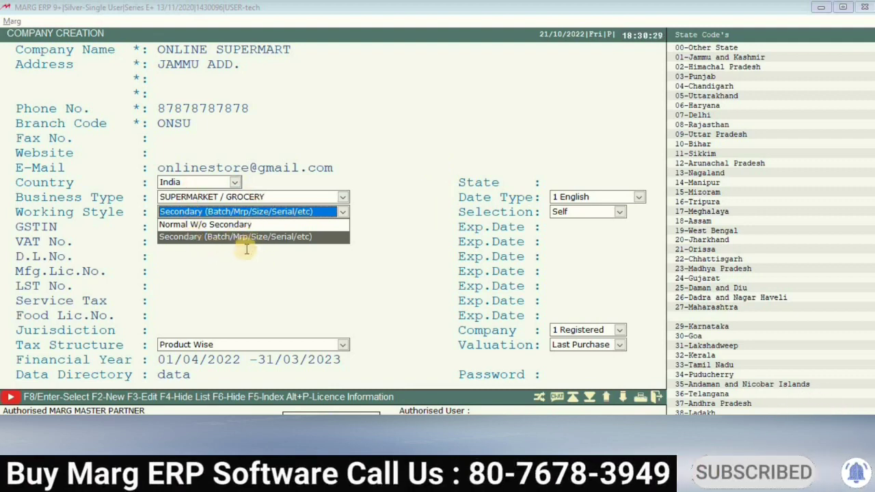
key(Return)
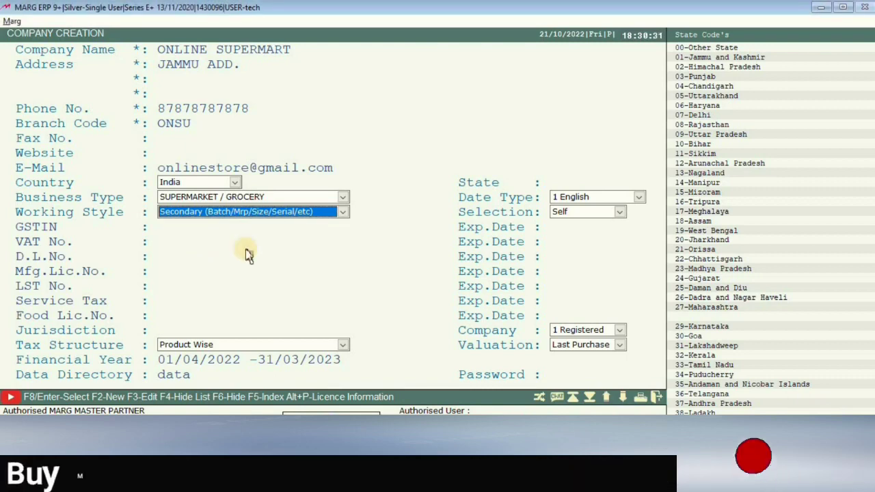
key(Return)
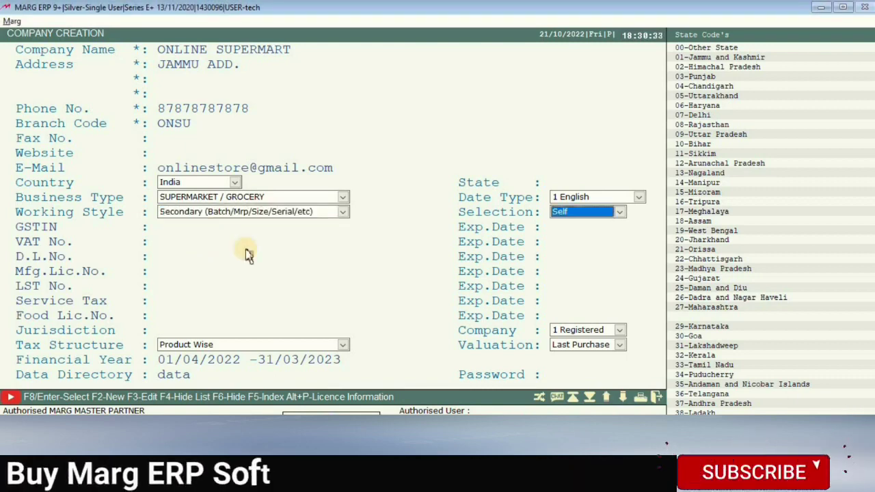
Enter the company's GSTIN, correcting a typo, and submit it for validation.
key(Return)
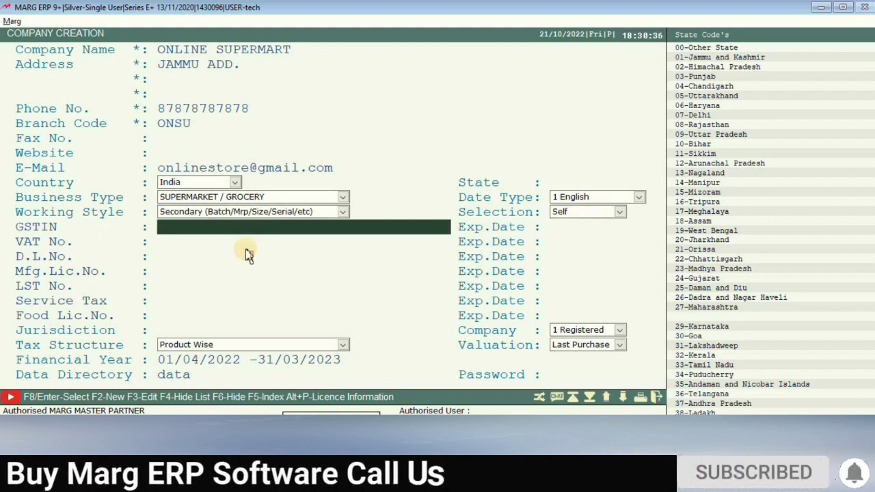
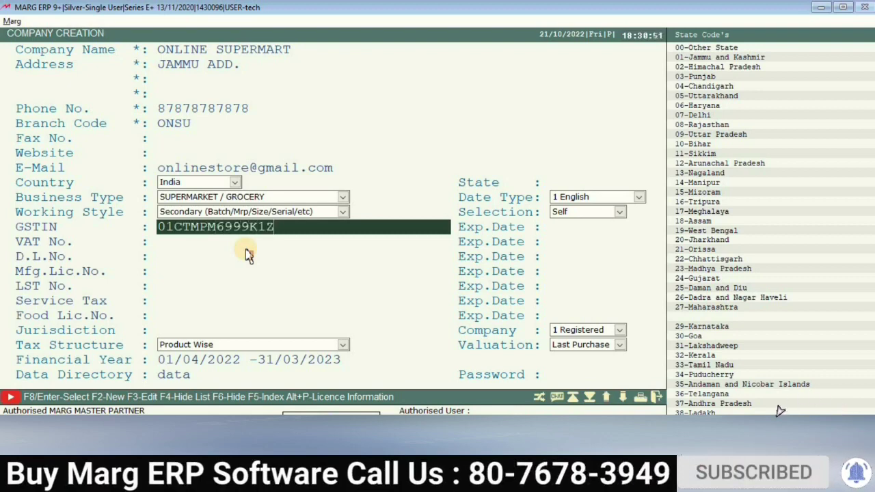
key(Return)
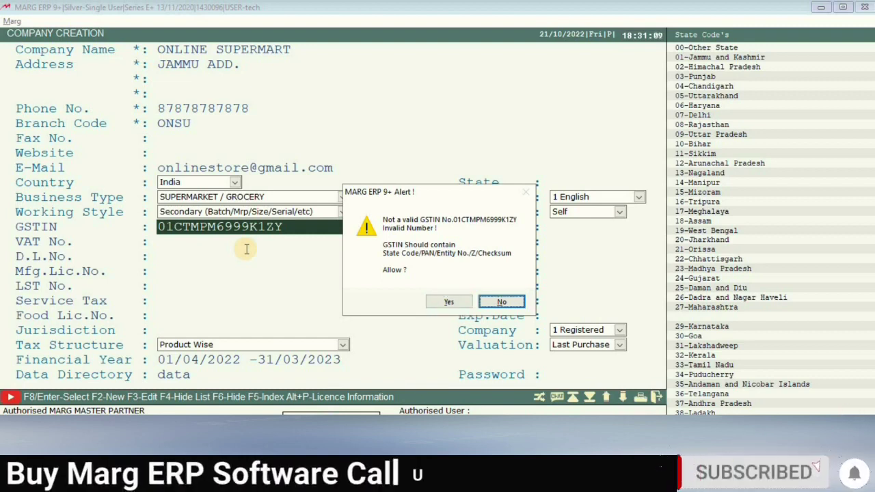
Allow the flagged GSTIN and skip the VAT and licence fields to reach Jurisdiction.
key(Left)
key(Return)
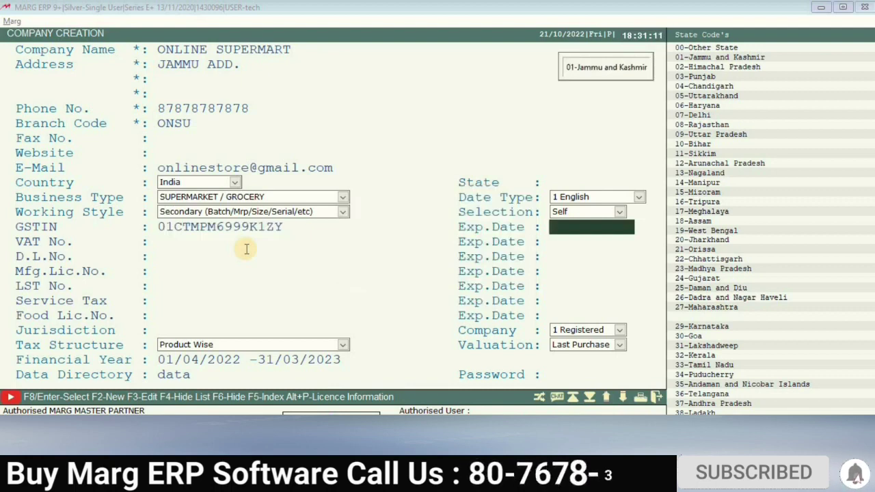
key(Return)
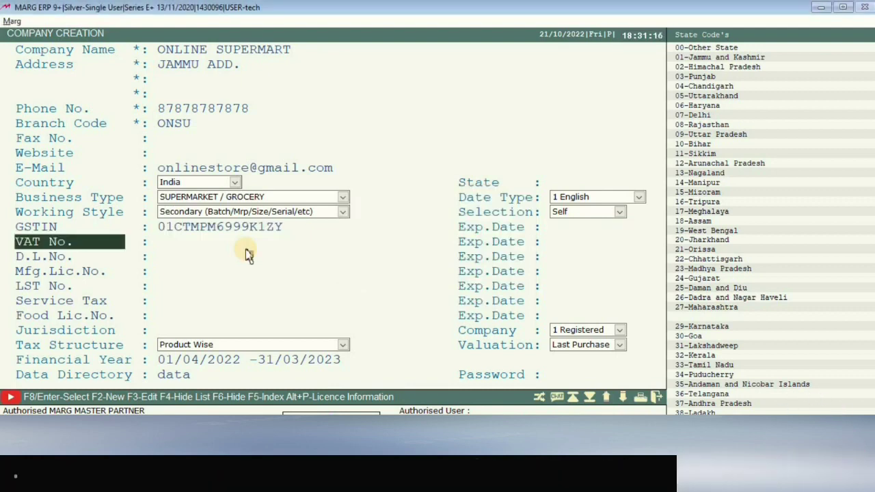
key(Return)
key(Return)
key(Return)
key(Return)
key(Return)
key(Return)
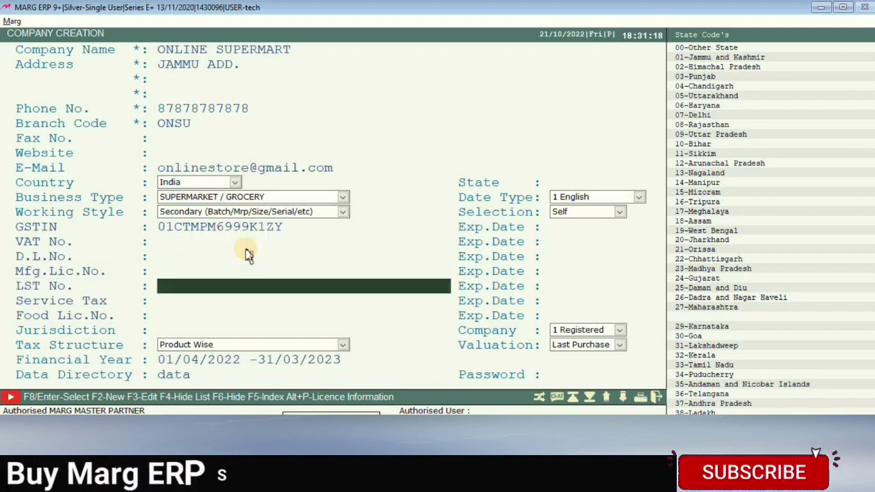
key(Return)
key(Return)
key(Return)
key(Return)
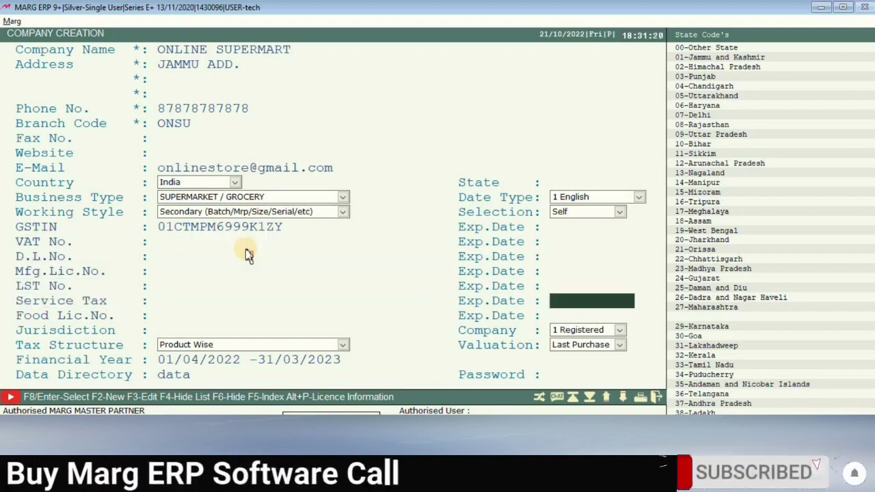
key(Return)
key(Return)
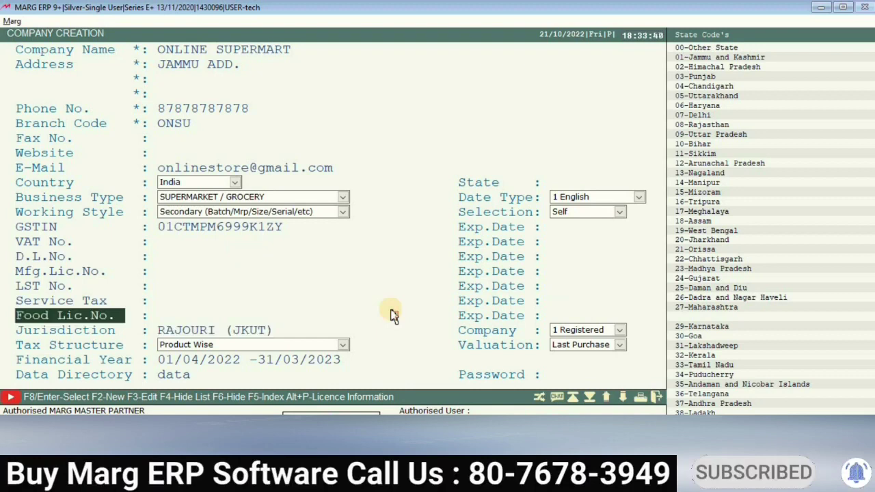
key(Return)
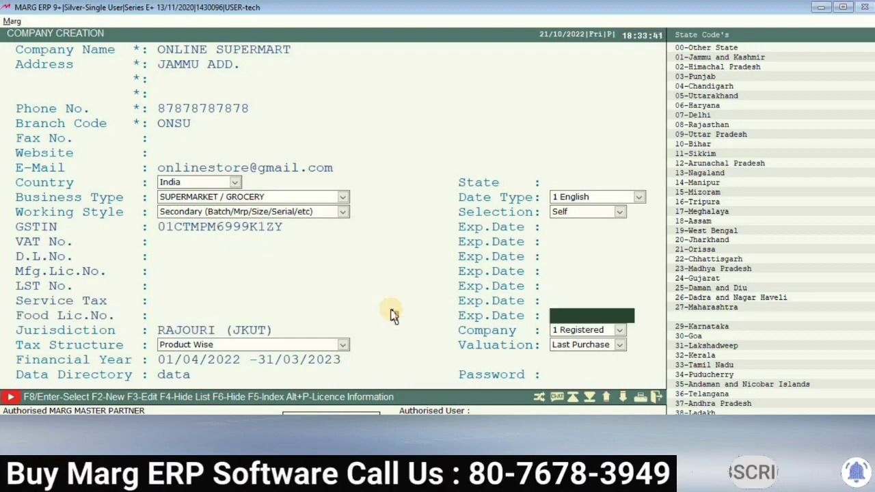
key(Return)
key(Return)
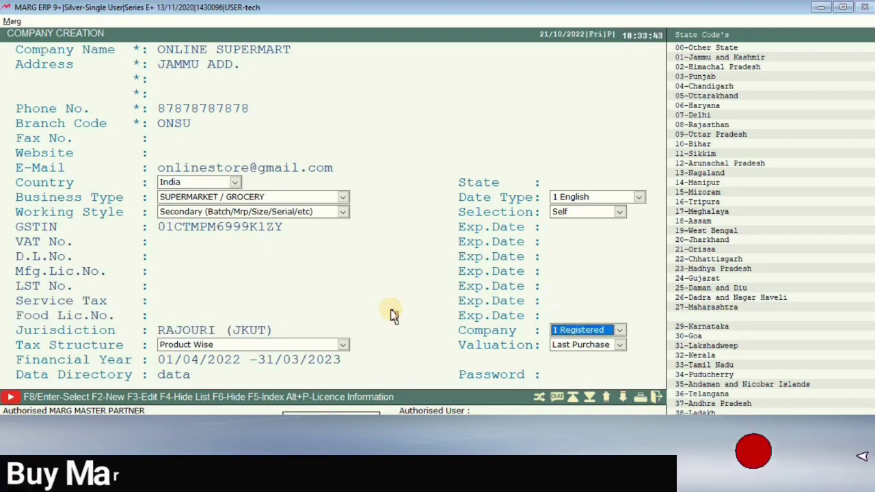
key(space)
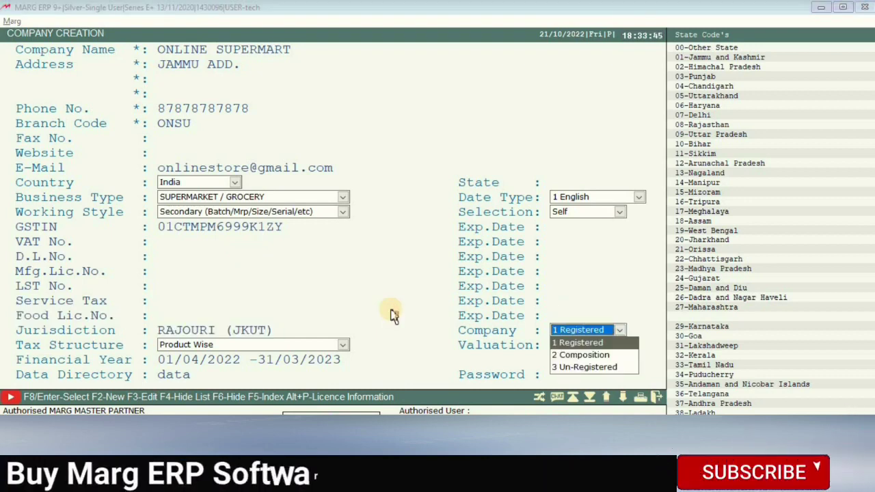
key(Down)
key(Down)
key(Up)
key(Up)
key(Down)
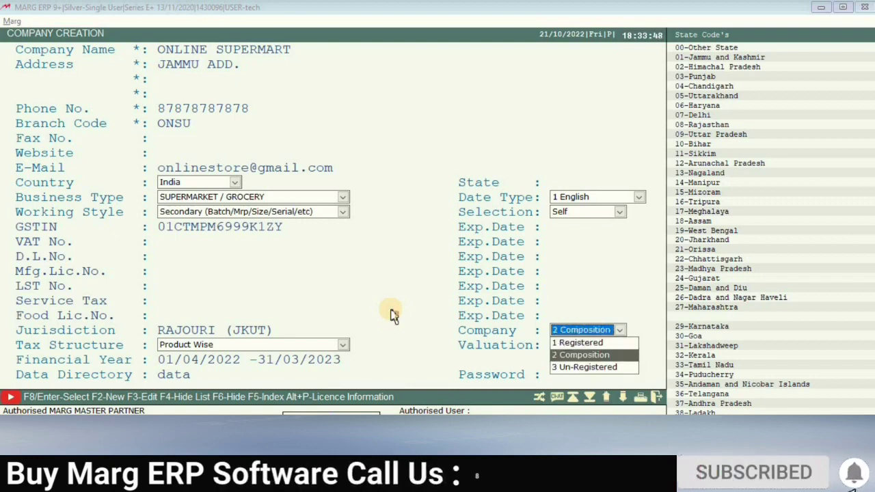
key(Up)
key(Down)
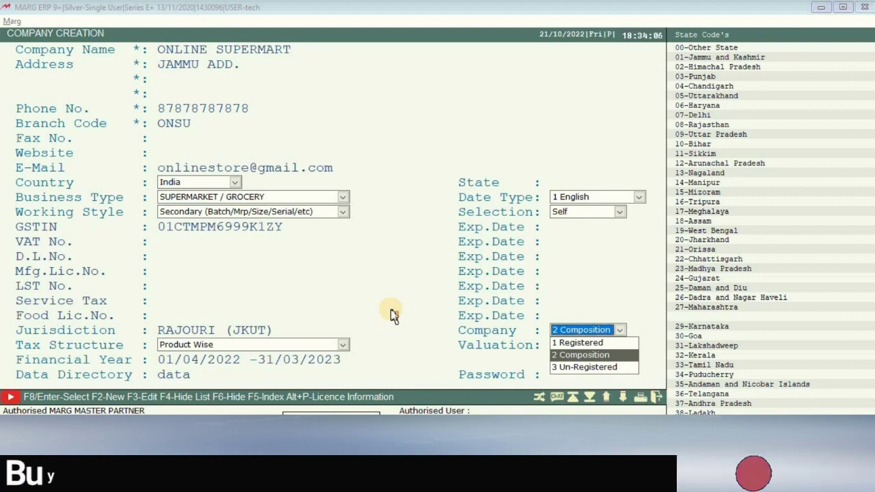
key(Up)
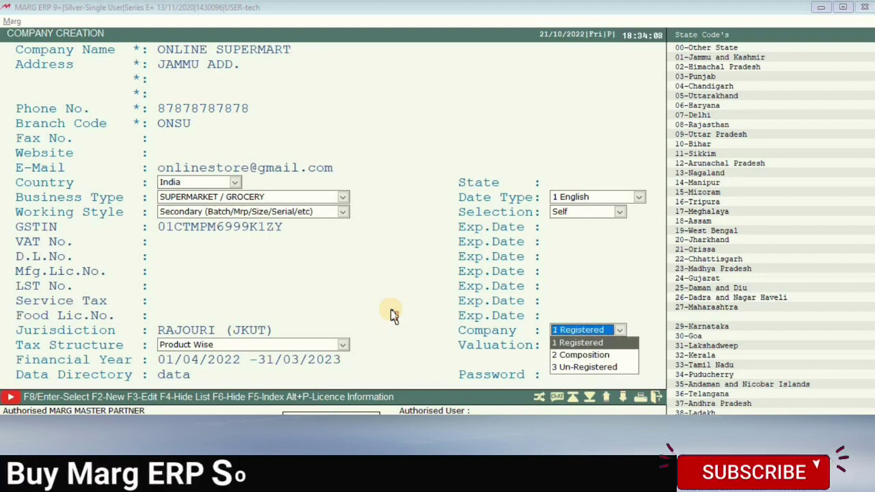
key(Return)
key(Return)
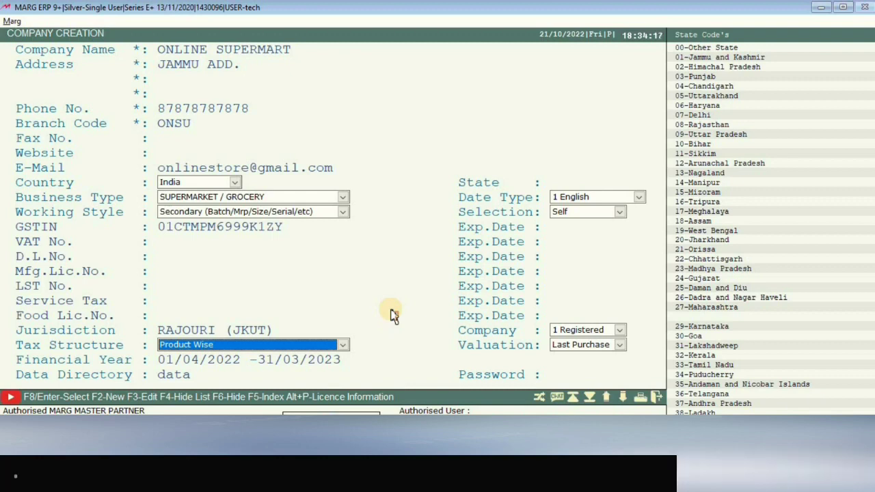
click(192, 341)
click(194, 346)
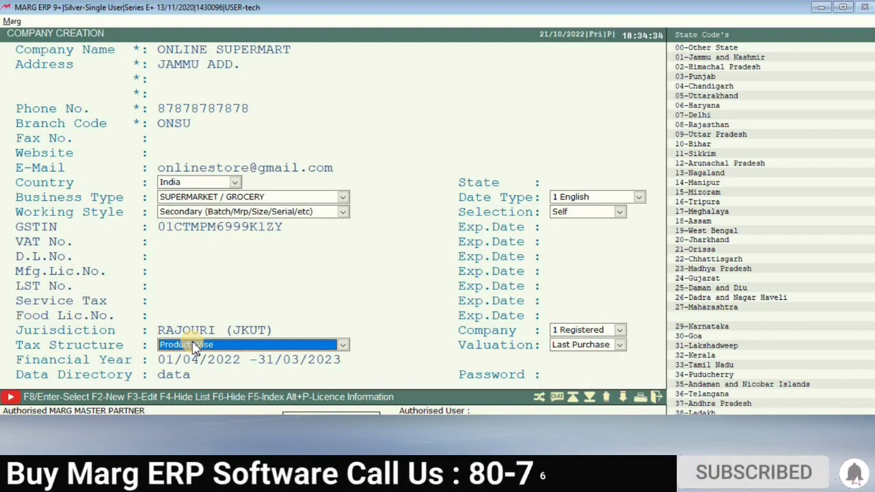
click(194, 345)
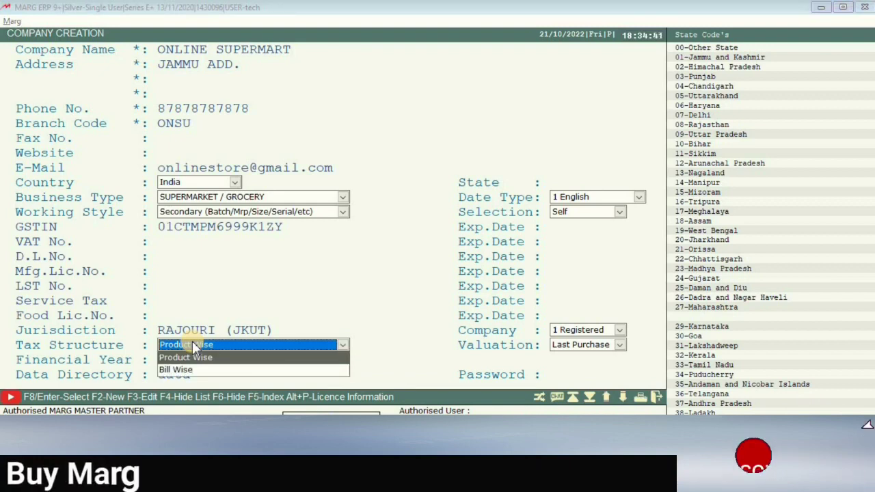
key(Down)
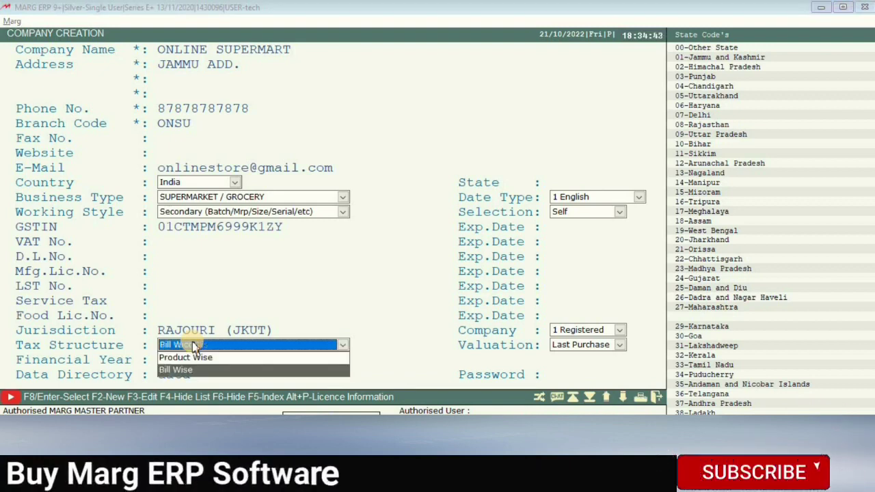
key(Up)
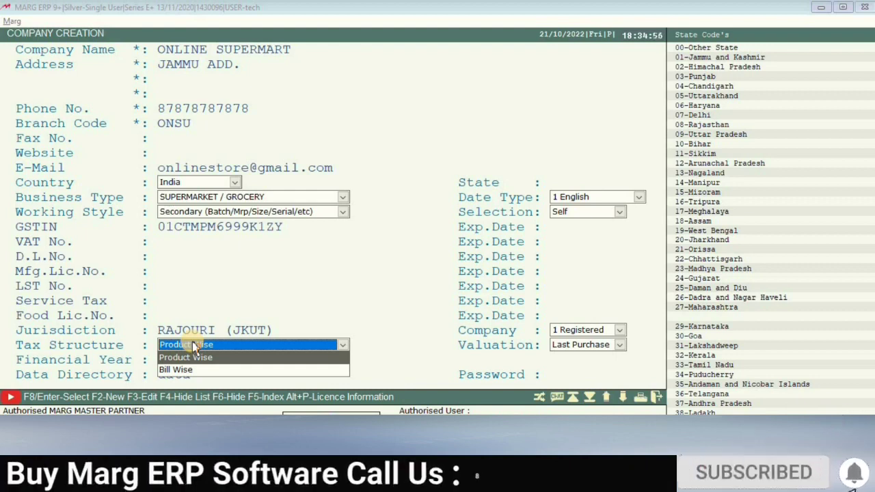
key(Down)
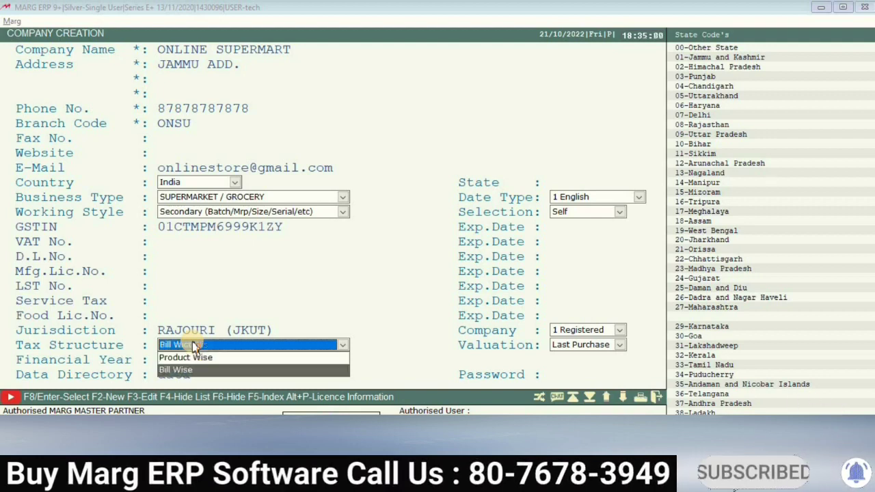
key(Up)
key(Return)
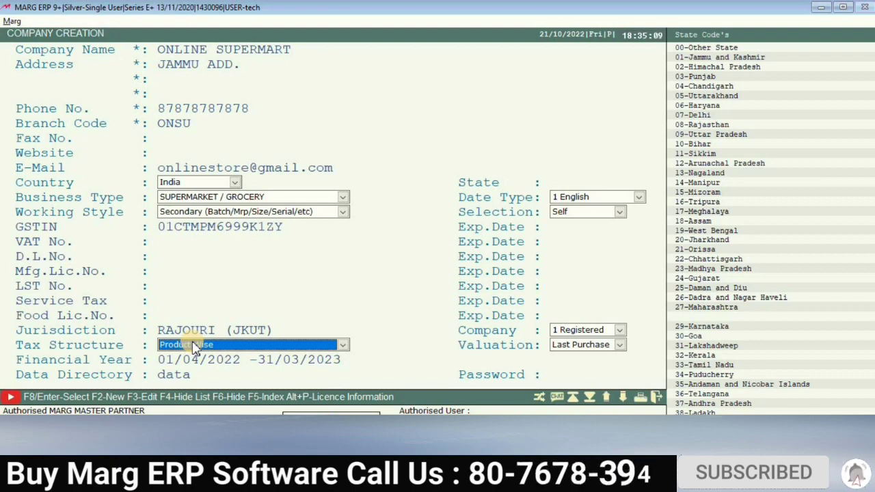
key(Return)
key(Return)
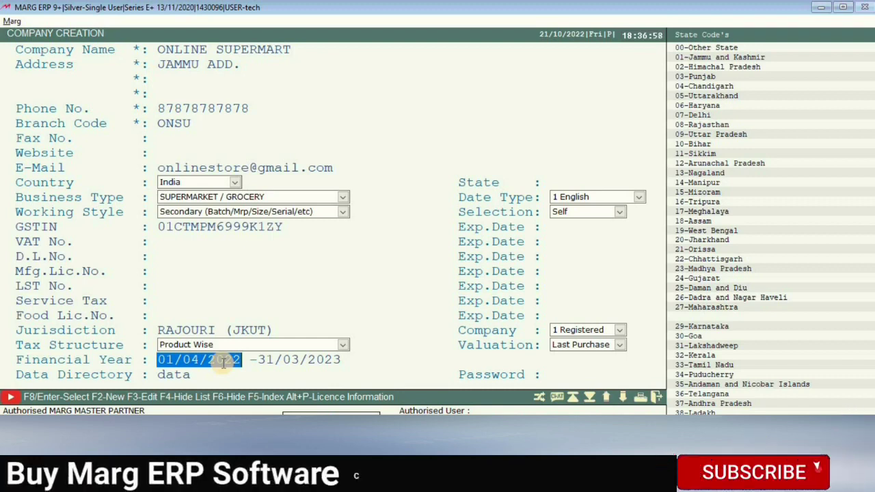
Set the financial year to run from 01/04/2019 to 31/03/2020.
text(01)
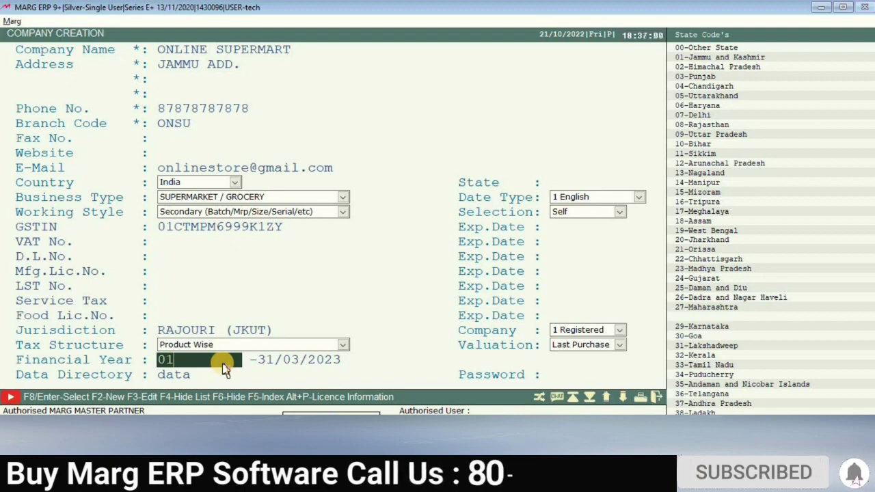
text(/04)
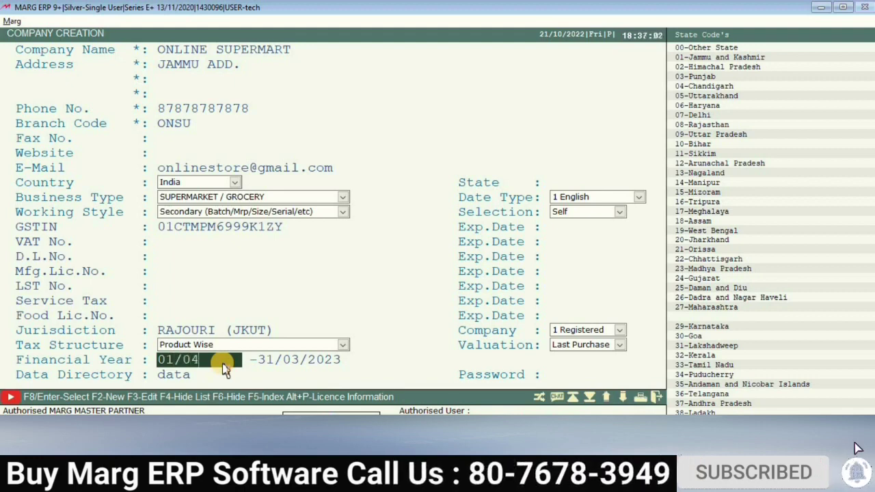
text(/20)
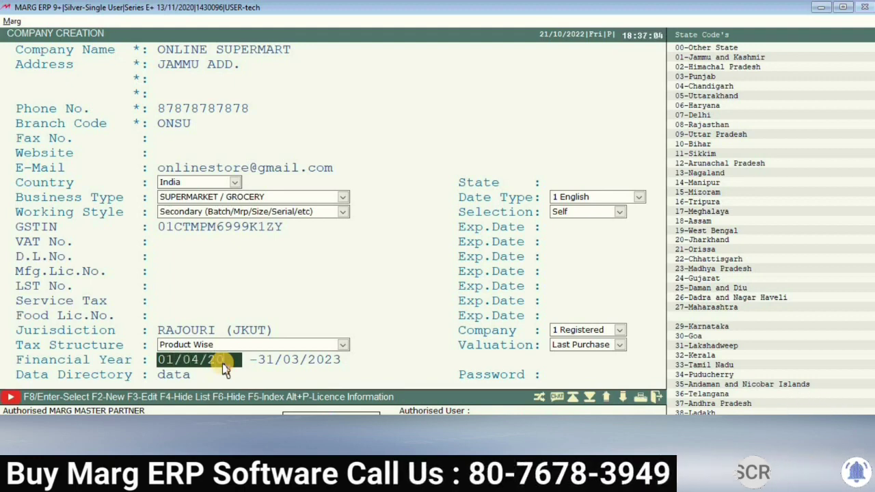
text(19)
key(Return)
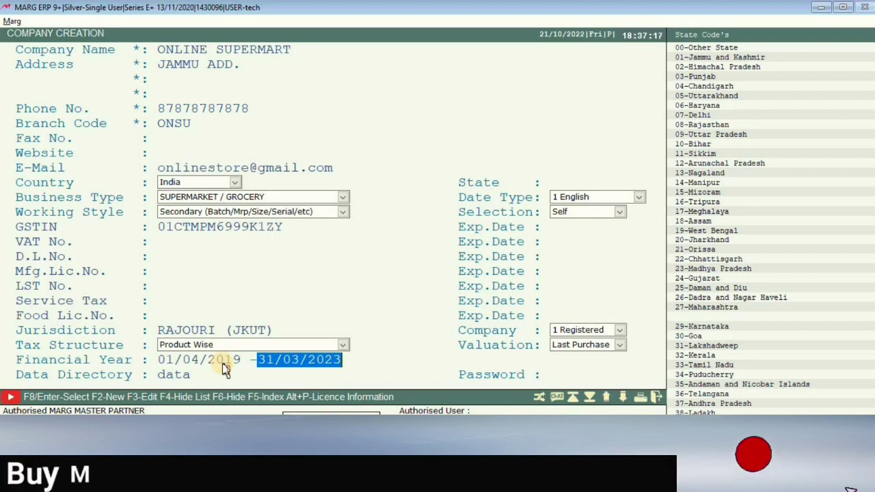
text(31)
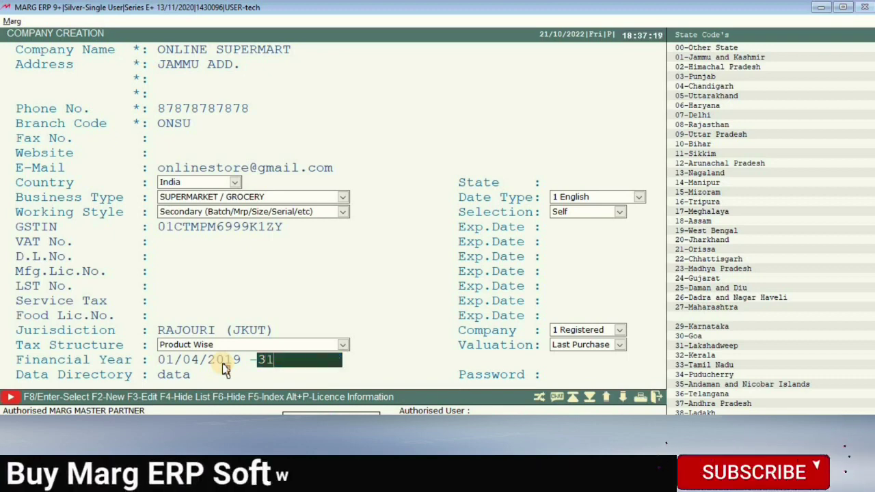
text(-0)
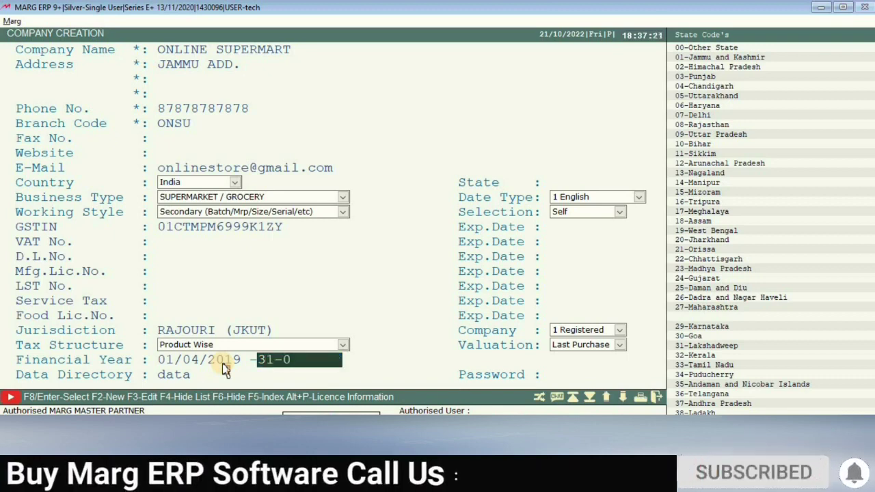
text(3-20)
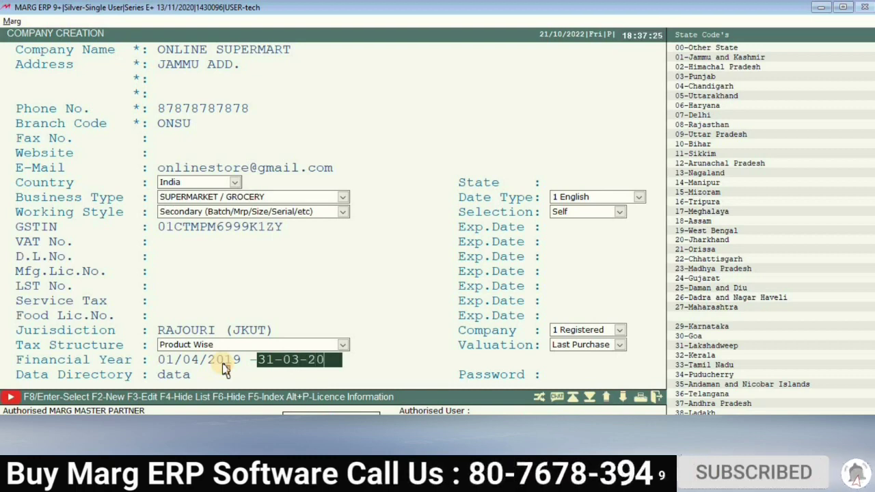
text(22)
key(Return)
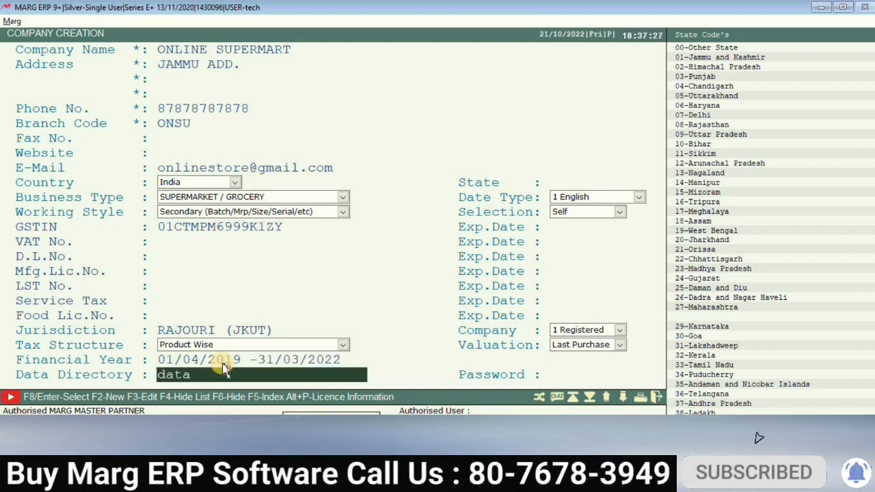
key(Up)
key(Return)
key(Up)
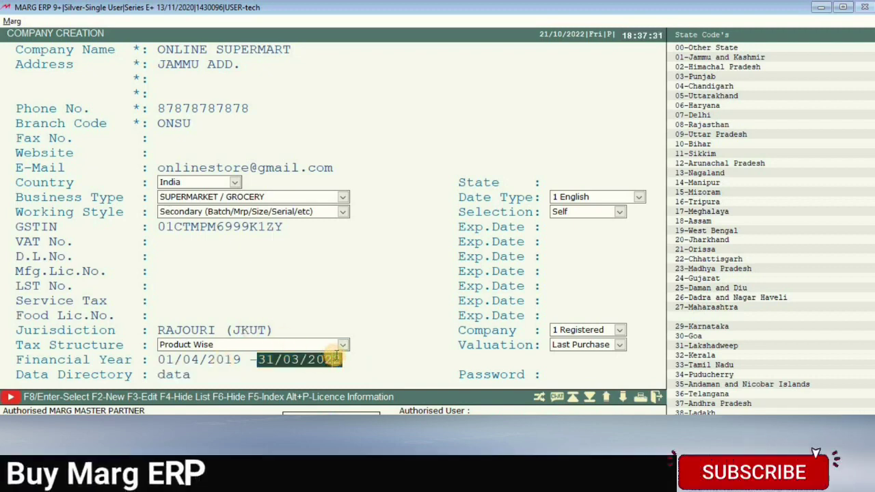
key(Return)
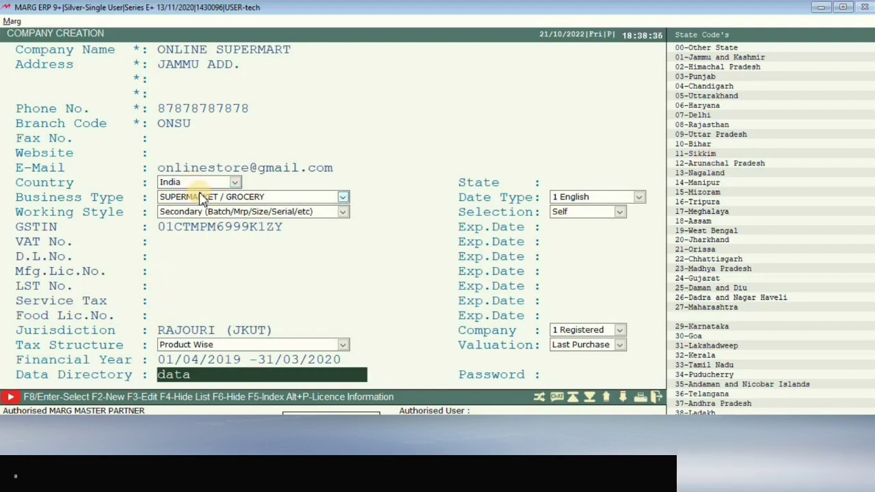
Finish the form and confirm saving ONLINE SUPERMART as a new company.
key(Return)
key(Return)
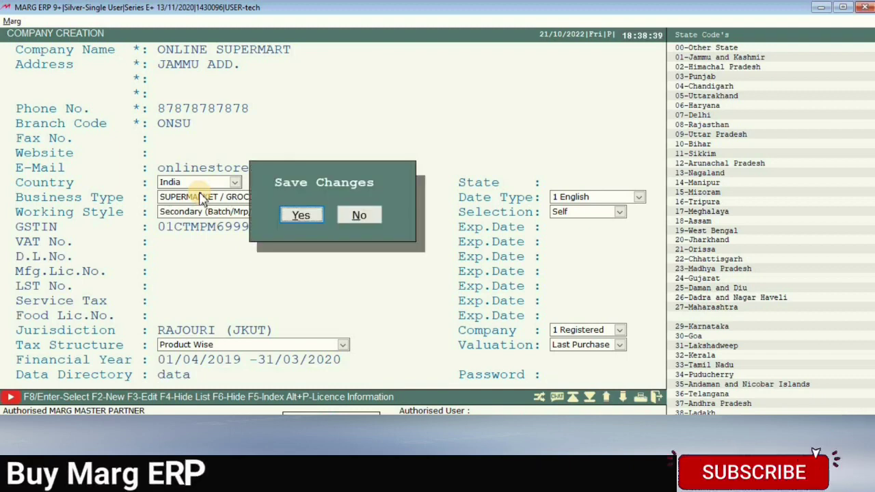
key(Return)
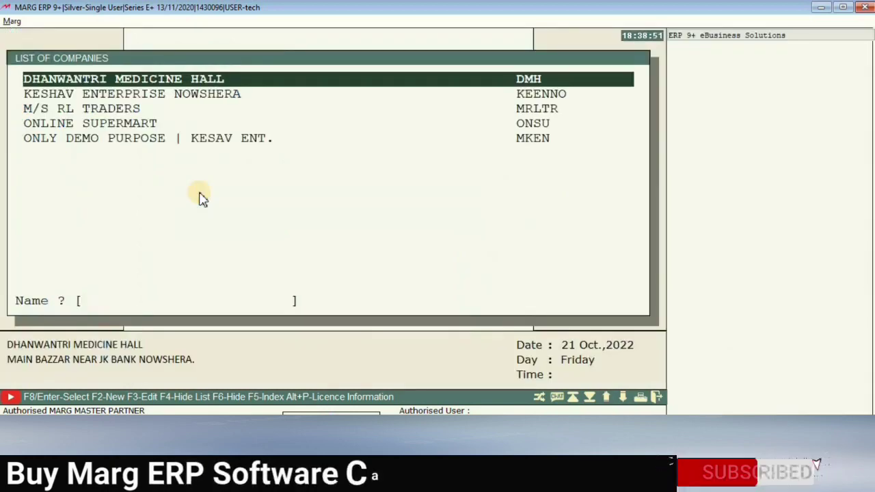
Open ONLINE SUPERMART from the List of Companies.
key(Down)
key(Down)
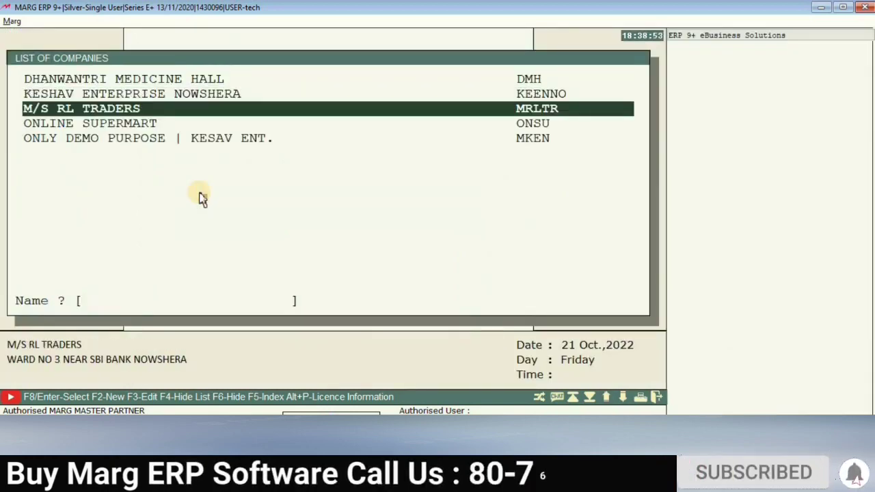
key(Down)
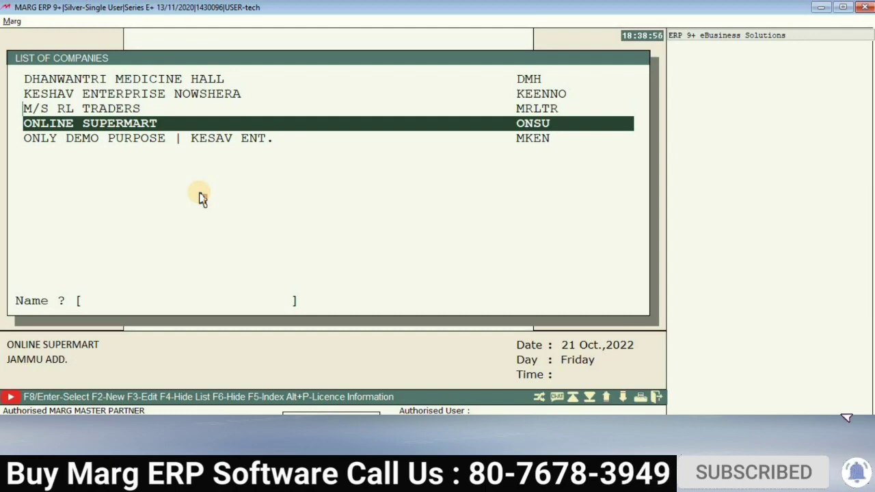
key(Return)
key(Return)
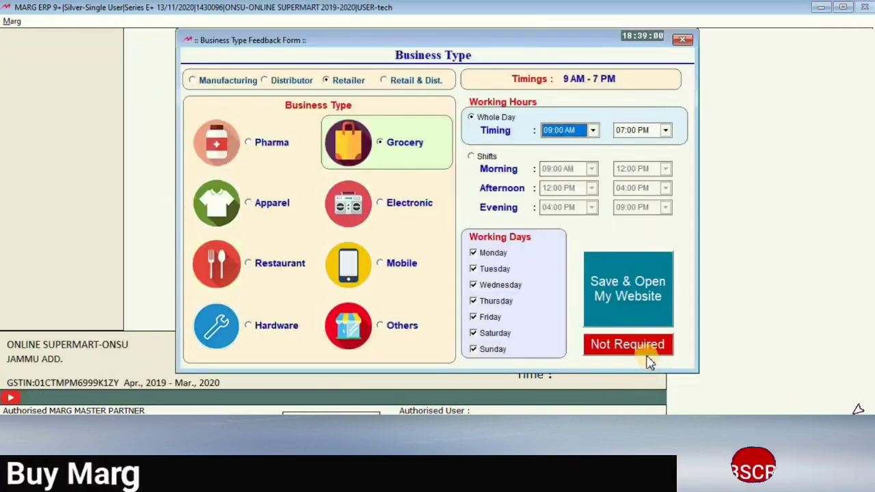
Skip the Business Type Feedback Form as Not Required, then browse the e-Way and Stocks menus.
click(644, 345)
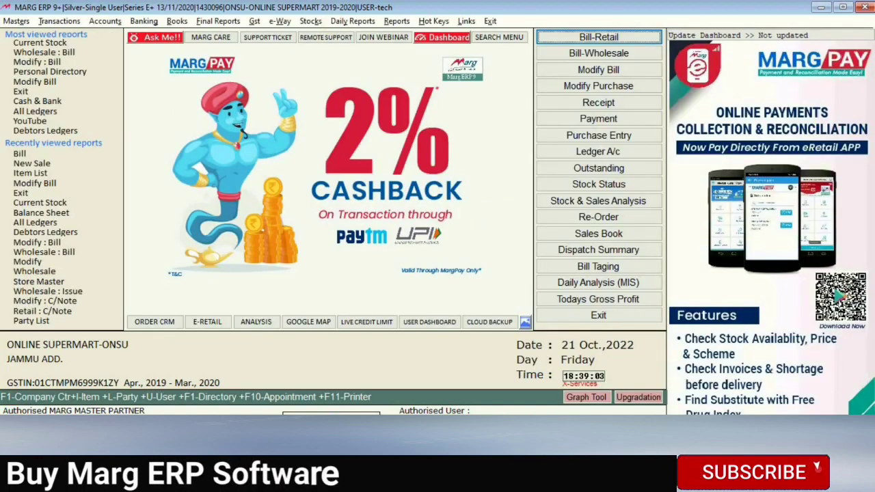
click(283, 24)
mouse_move(310, 21)
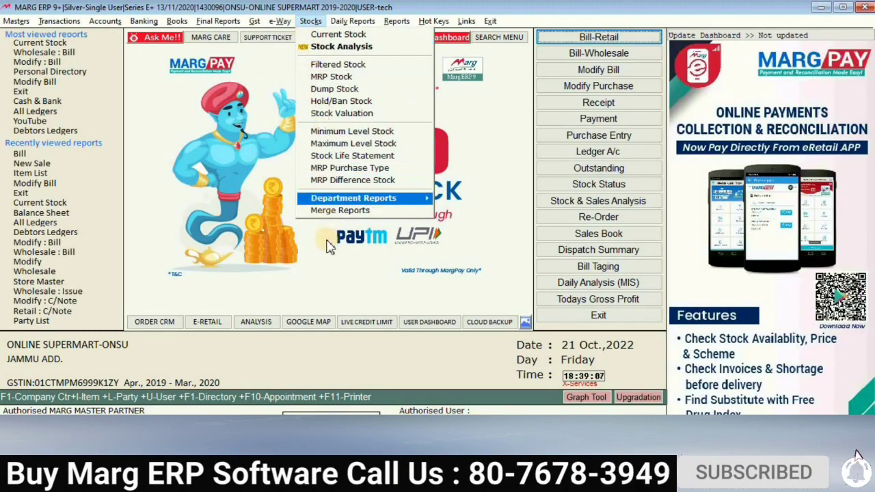